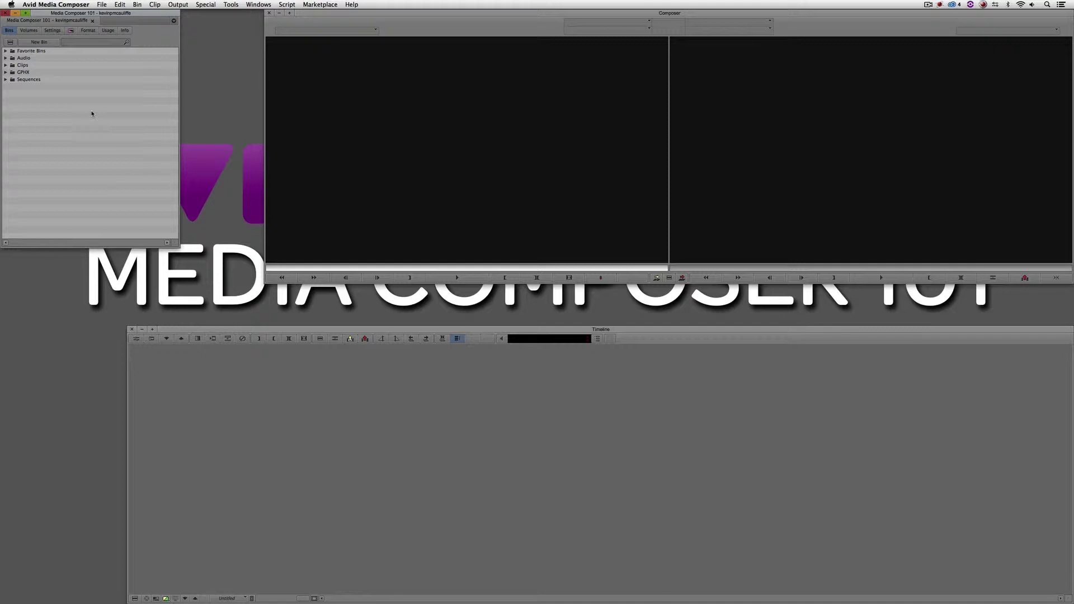
Open the Motocross bin from the Stock Footage project folder in Avid Projects
{"action": "key", "text": "super+o"}
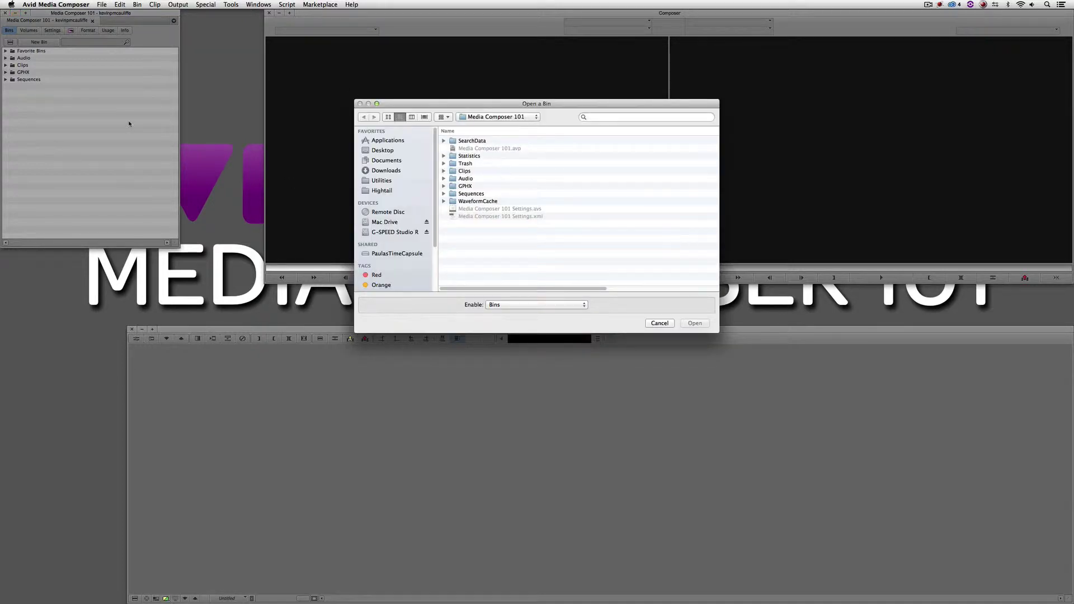
{"action": "left_click", "coordinate": [507, 118]}
{"action": "left_click", "coordinate": [506, 127]}
{"action": "scroll", "coordinate": [528, 221], "scroll_direction": "down", "scroll_amount": 5}
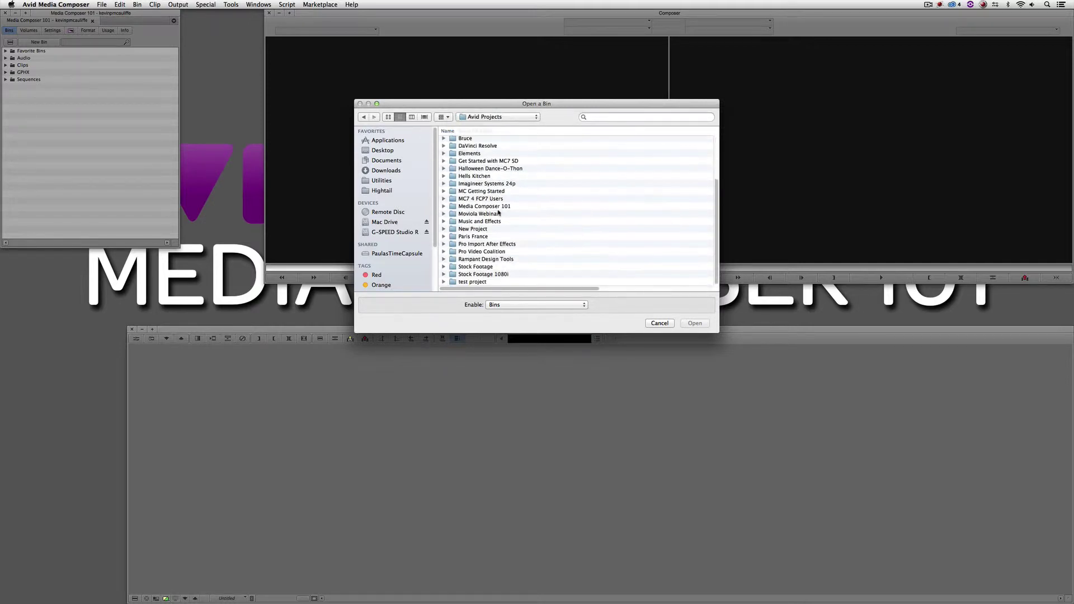
{"action": "double_click", "coordinate": [485, 266]}
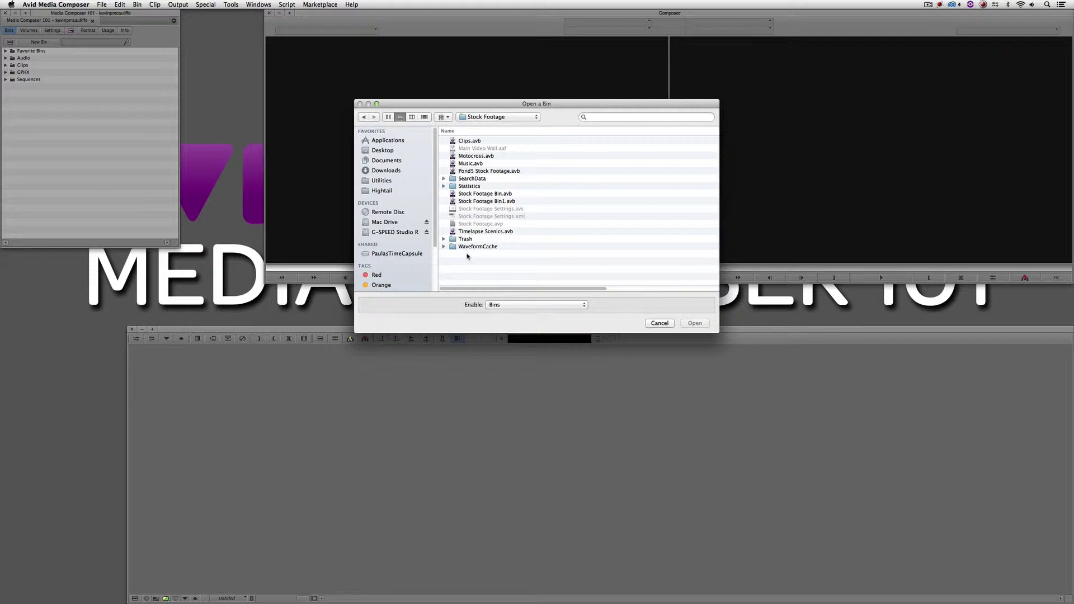
{"action": "left_click", "coordinate": [469, 157]}
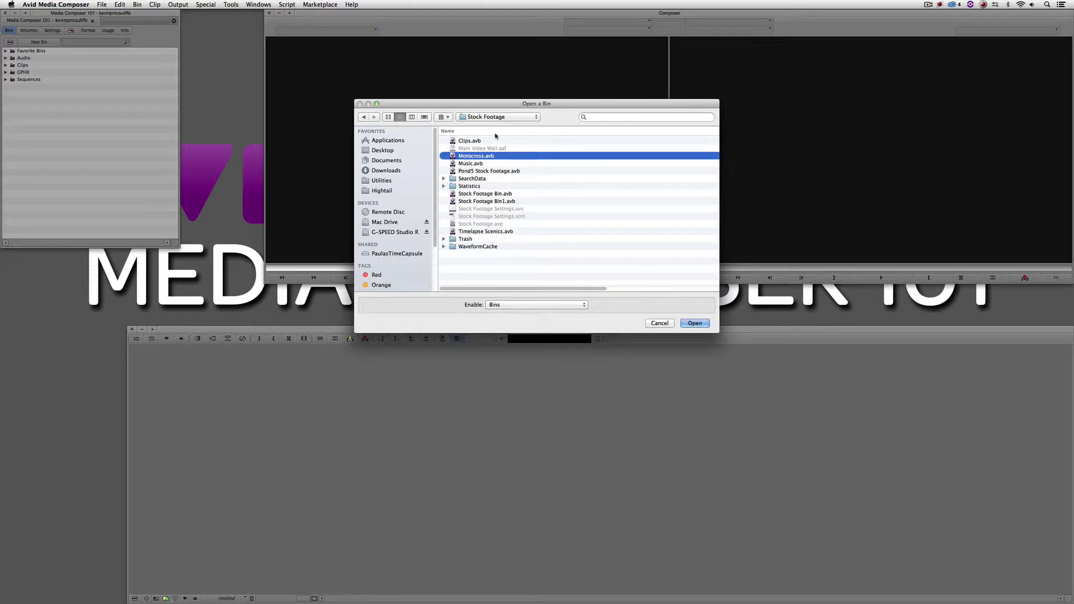
{"action": "left_click", "coordinate": [694, 324]}
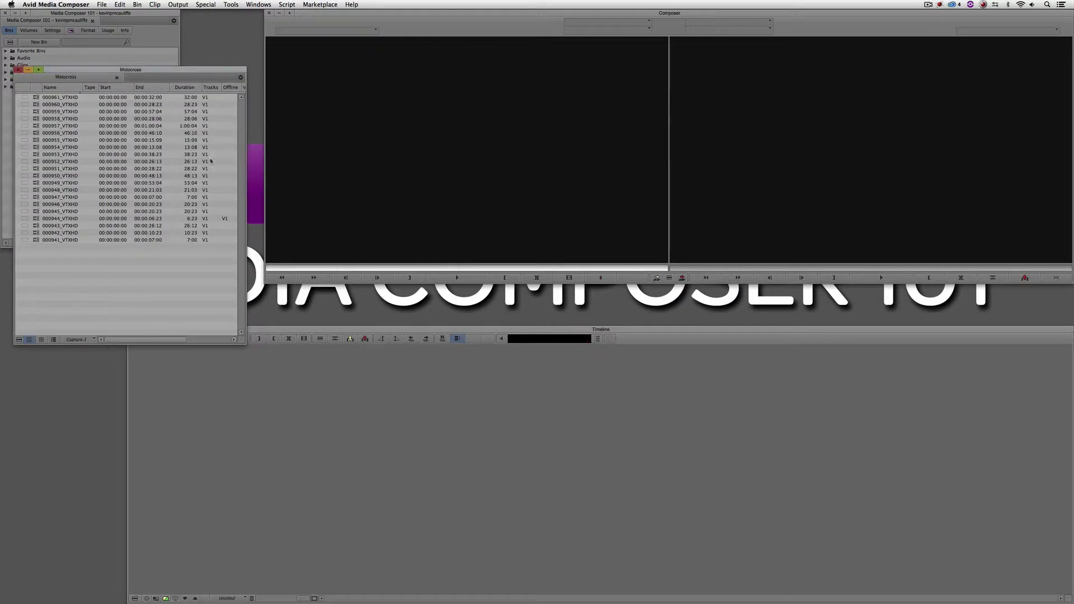
Move the Motocross bin window clear of the project window's bin list and widen it to show the Video and Drive columns
{"action": "left_click_drag", "start_coordinate": [81, 70], "coordinate": [325, 211]}
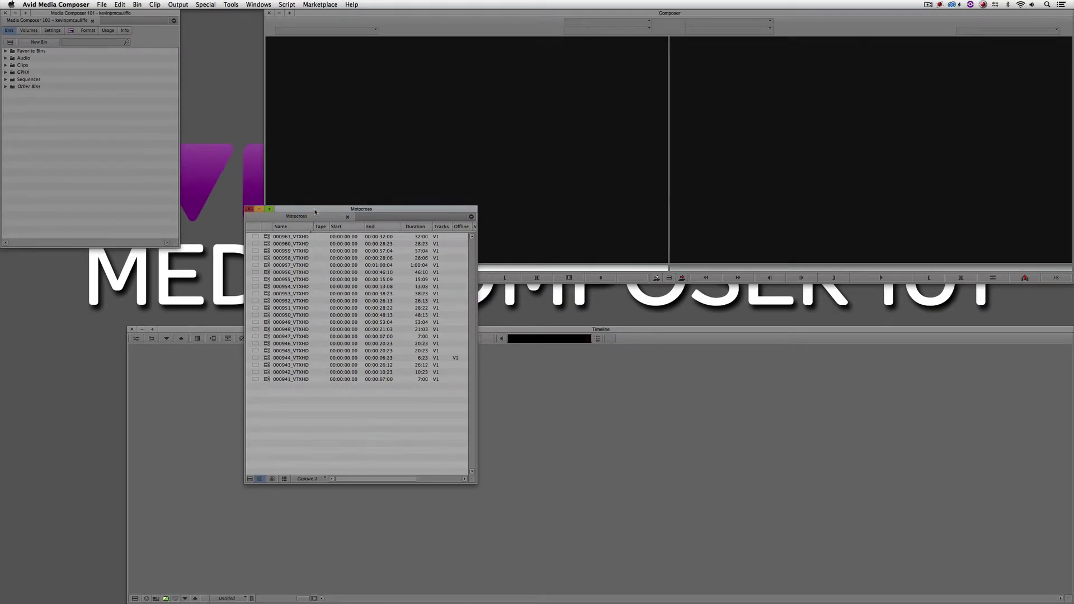
{"action": "left_click_drag", "start_coordinate": [315, 211], "coordinate": [162, 154]}
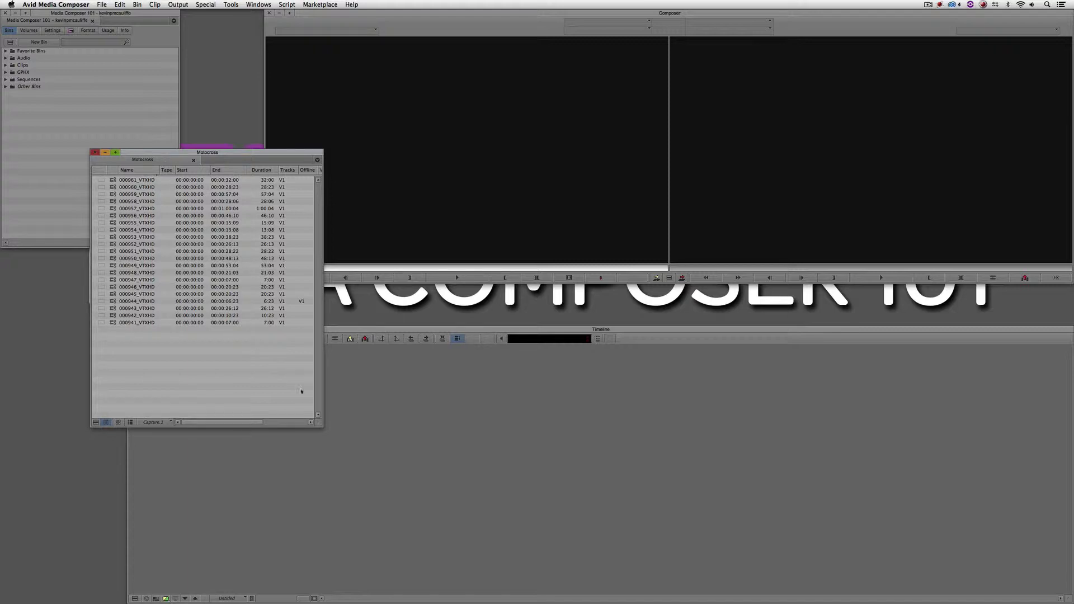
{"action": "left_click_drag", "start_coordinate": [320, 423], "coordinate": [435, 370]}
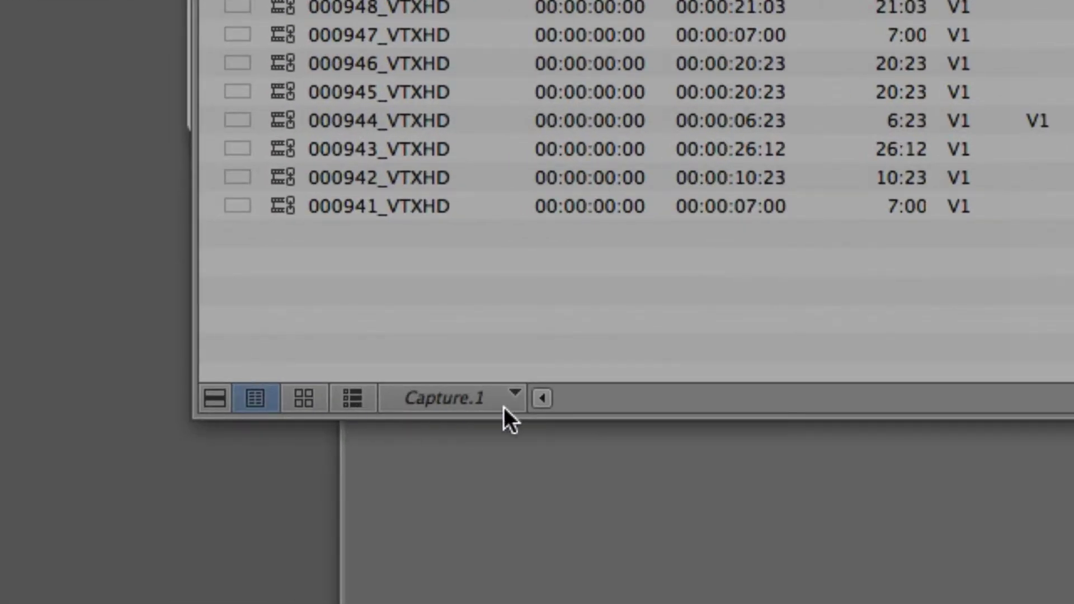
Look at the Motocross bin's command list and compare the bin in Frame, Script and Text views
{"action": "left_click", "coordinate": [215, 399]}
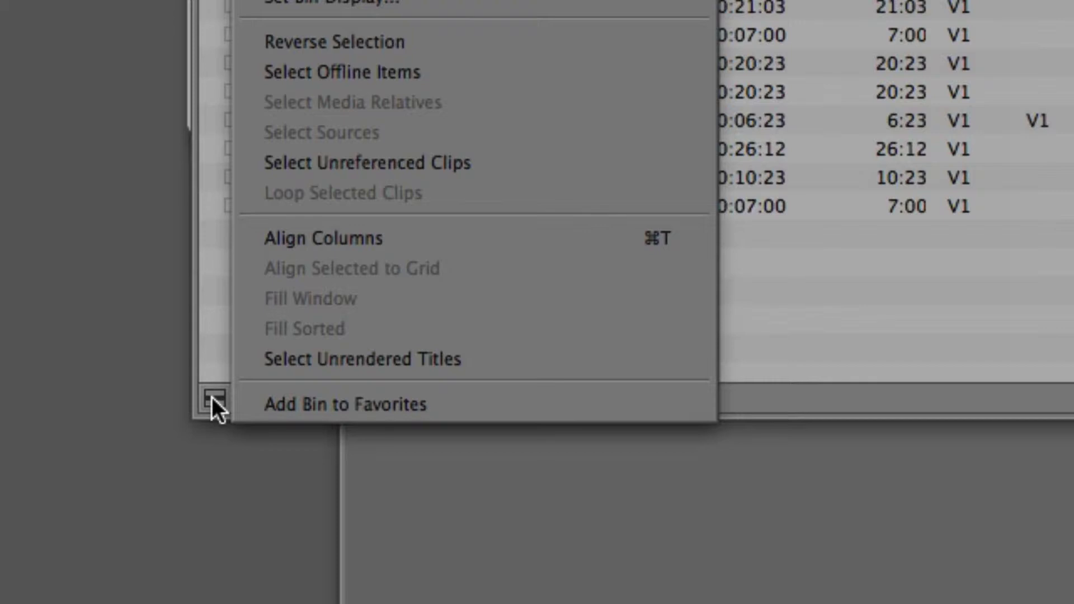
{"action": "left_click", "coordinate": [213, 399]}
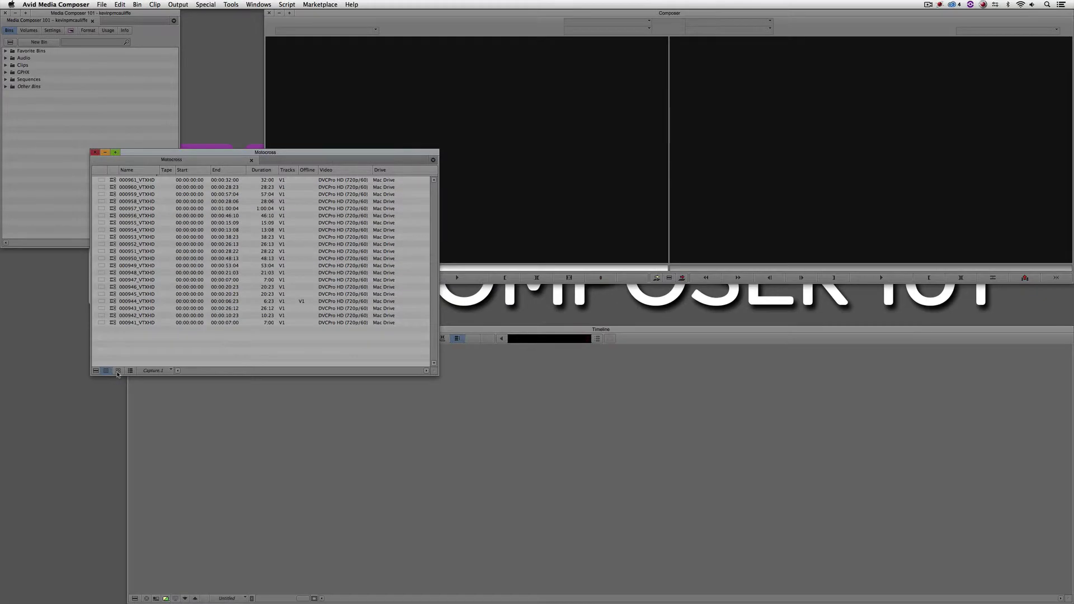
{"action": "left_click", "coordinate": [304, 397]}
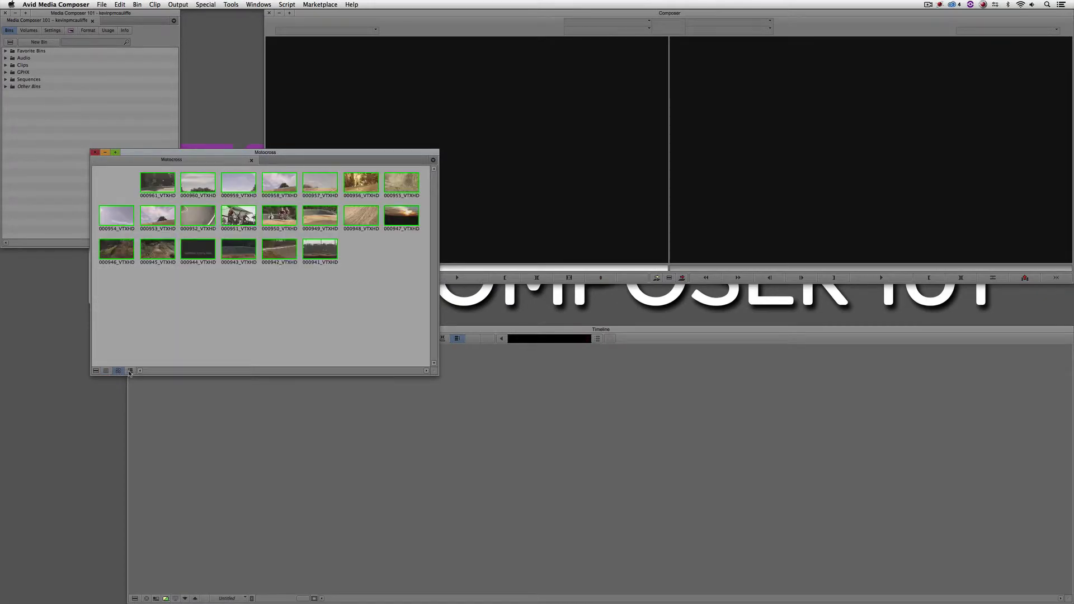
{"action": "left_click", "coordinate": [129, 371]}
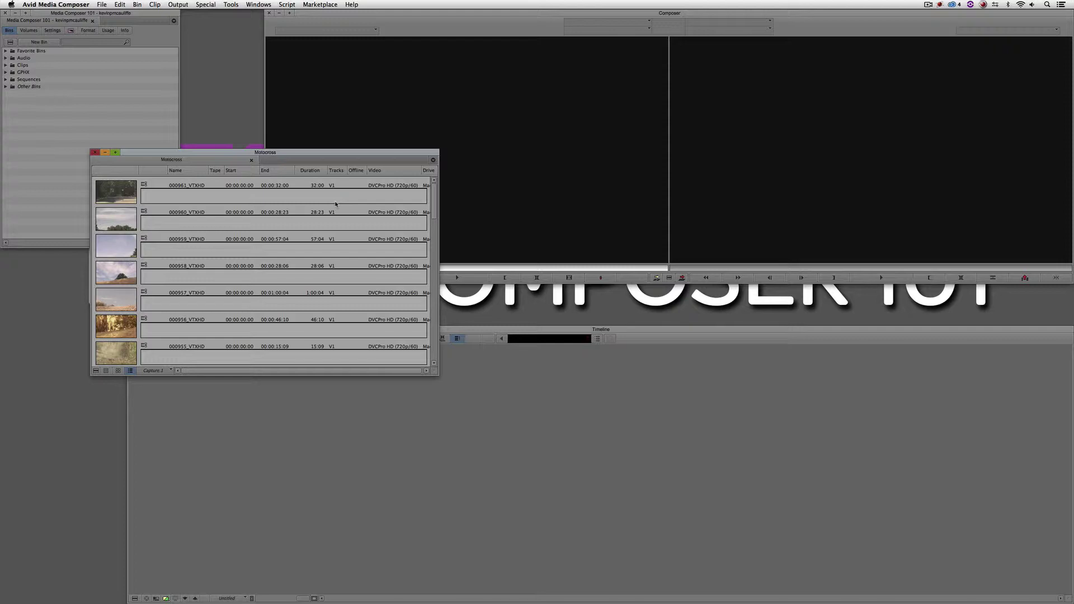
{"action": "left_click", "coordinate": [108, 371]}
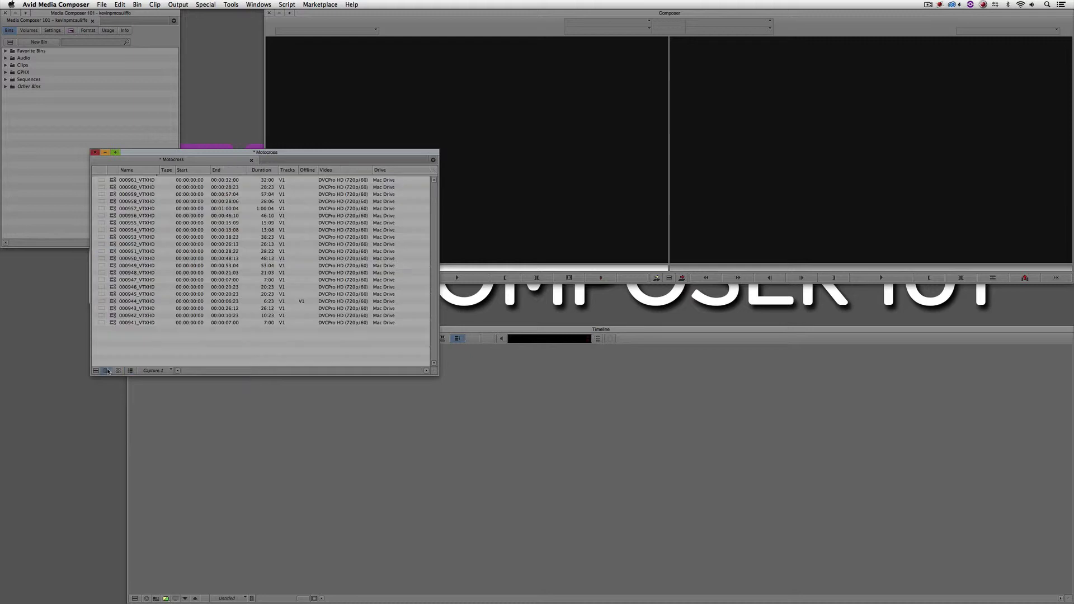
Show the Motocross bin in Frame view, with a larger window and clip thumbnails enlarged by three sizes
{"action": "left_click", "coordinate": [118, 370]}
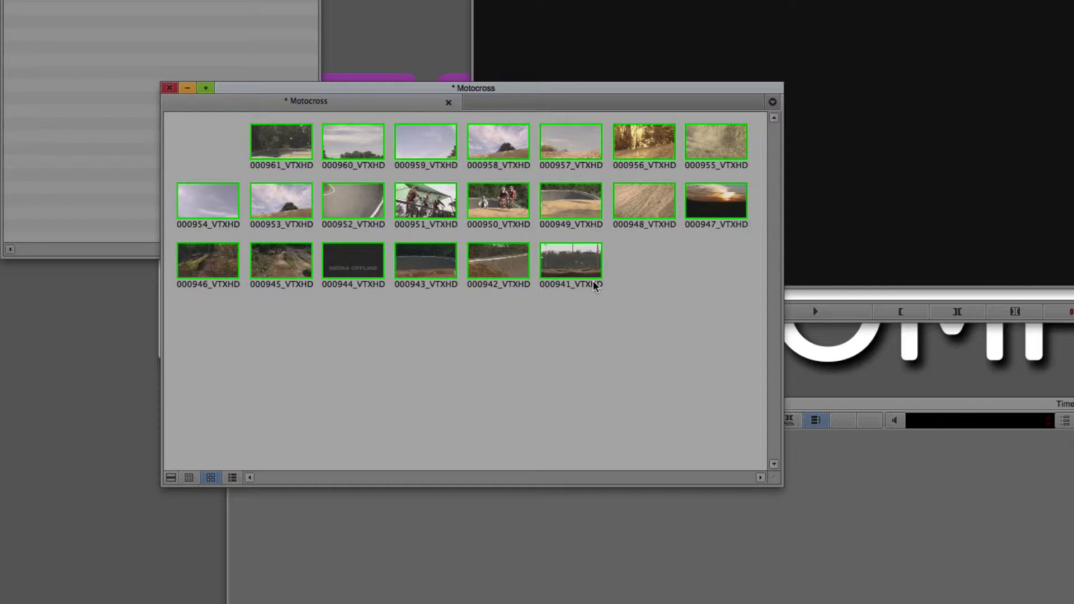
{"action": "left_click_drag", "start_coordinate": [775, 477], "coordinate": [1073, 603]}
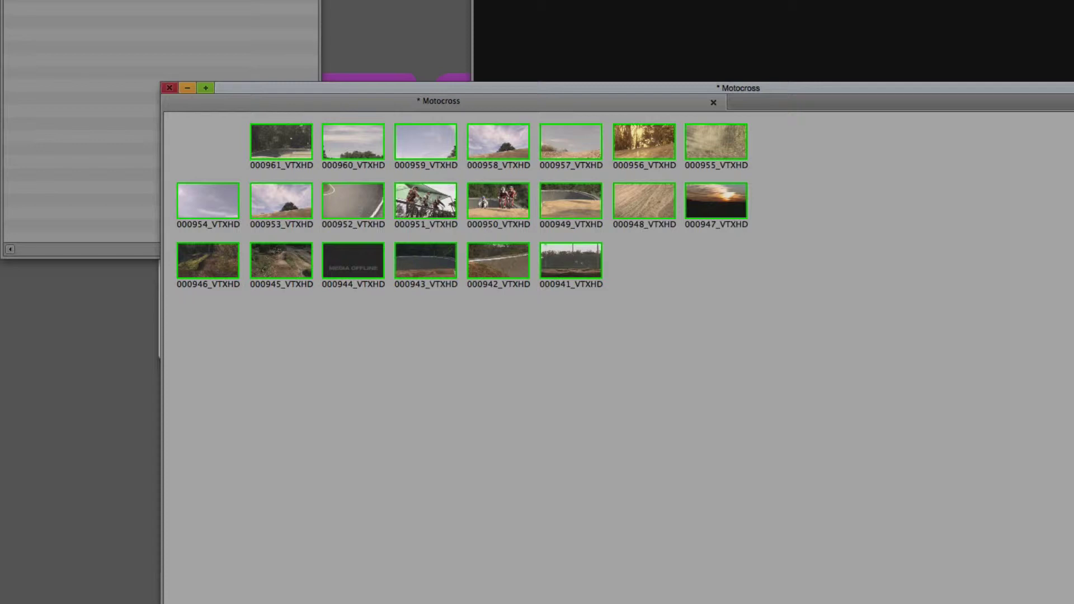
{"action": "key", "text": "ctrl+l"}
{"action": "key", "text": "ctrl+l"}
{"action": "key", "text": "ctrl+l"}
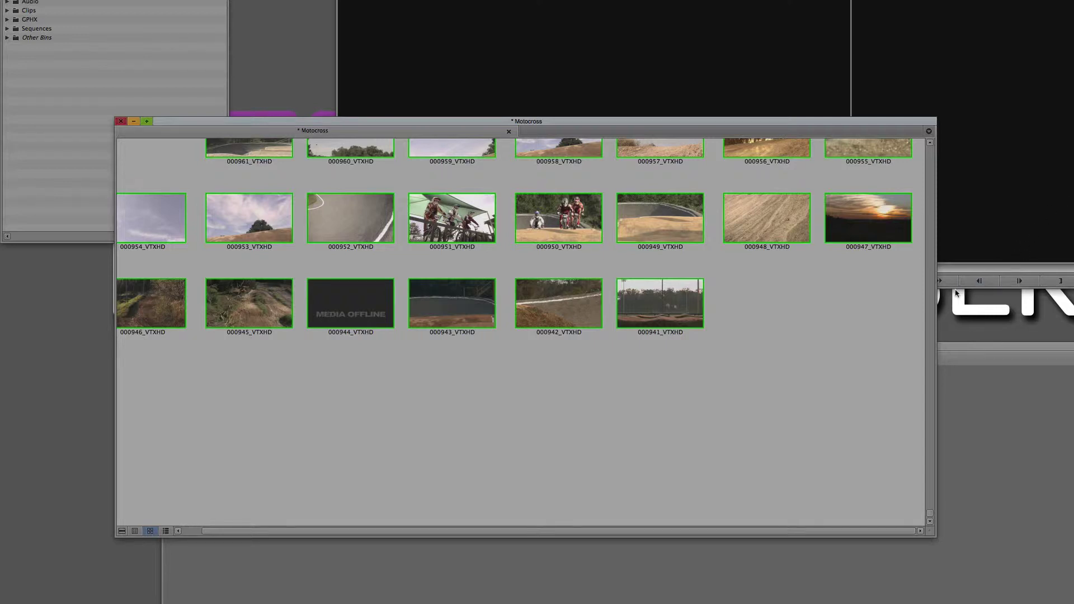
Rearrange the enlarged clip thumbnails to fit the Motocross bin with Fill Window
{"action": "scroll", "coordinate": [926, 182], "scroll_direction": "up", "scroll_amount": 2}
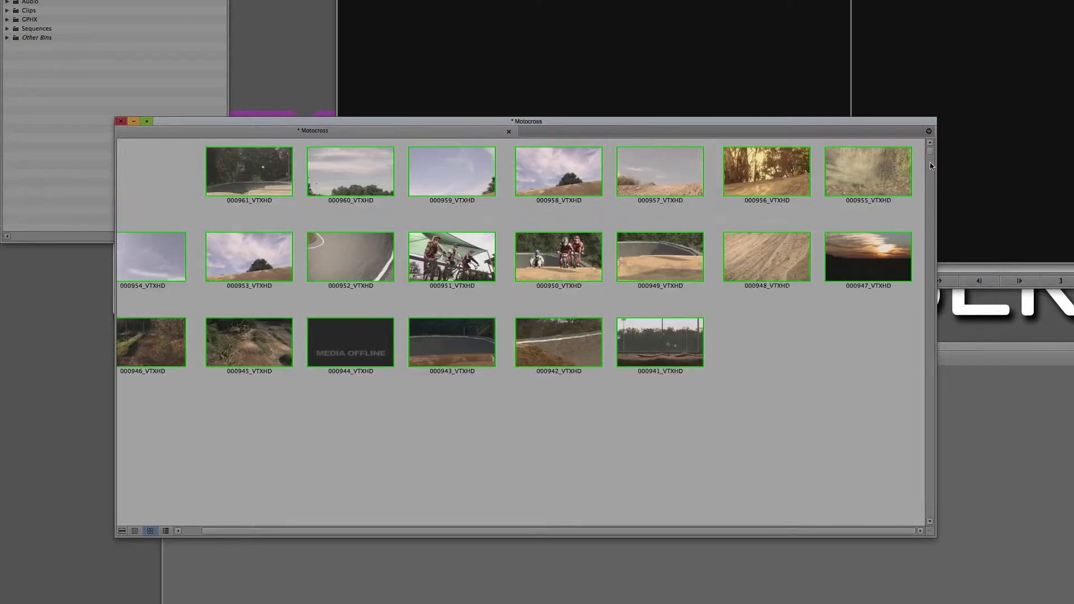
{"action": "left_click_drag", "start_coordinate": [313, 531], "coordinate": [294, 532]}
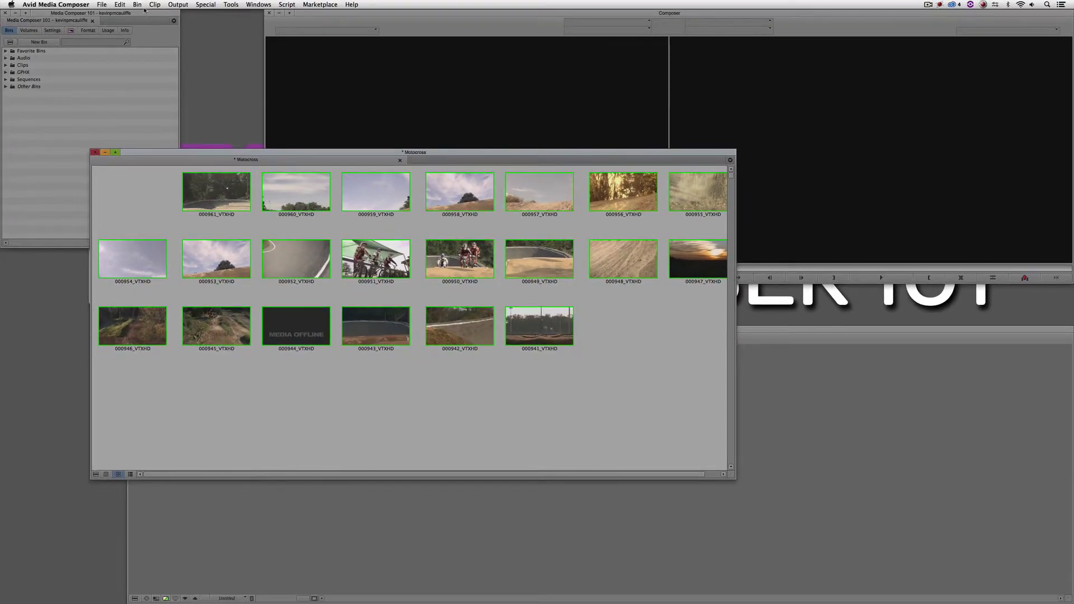
{"action": "left_click", "coordinate": [140, 5]}
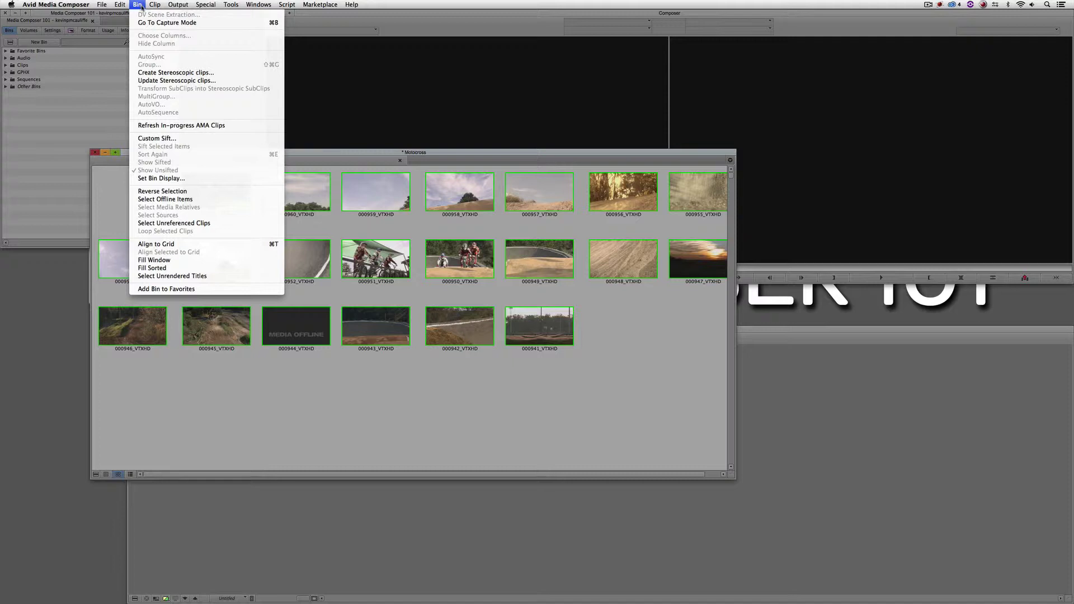
{"action": "left_click", "coordinate": [163, 260]}
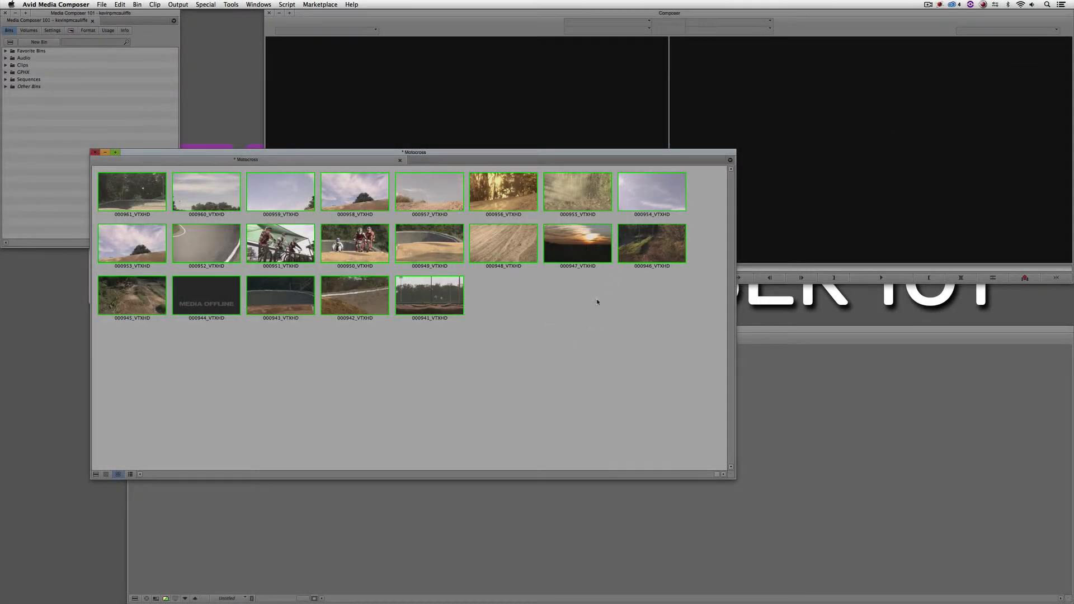
Create a new sequence in the Motocross bin and delete it again
{"action": "left_click", "coordinate": [155, 3]}
{"action": "left_click", "coordinate": [158, 14]}
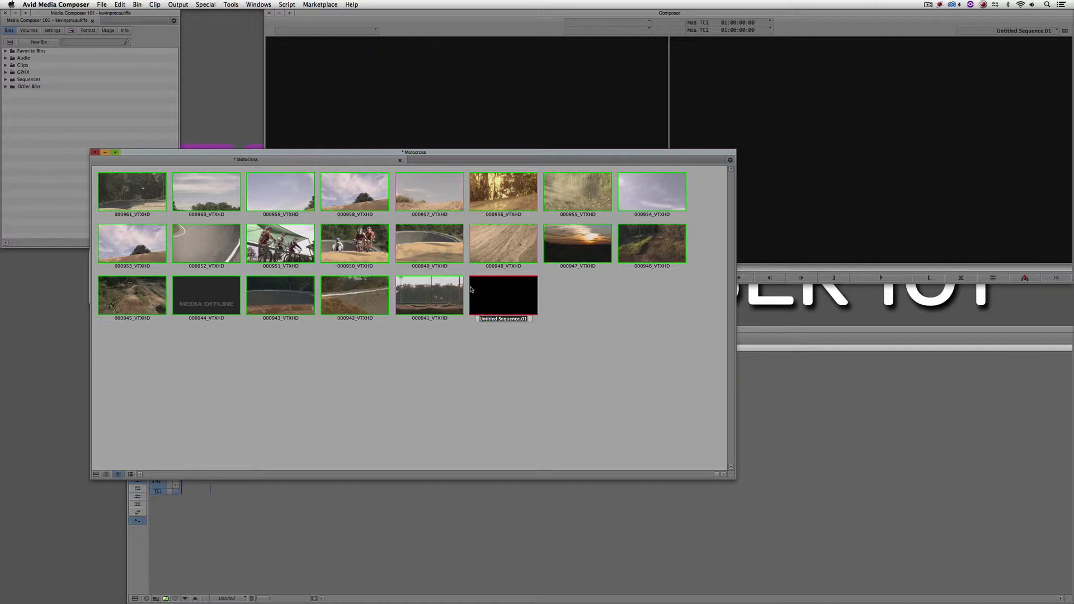
{"action": "key", "text": "Return"}
{"action": "key", "text": "Delete"}
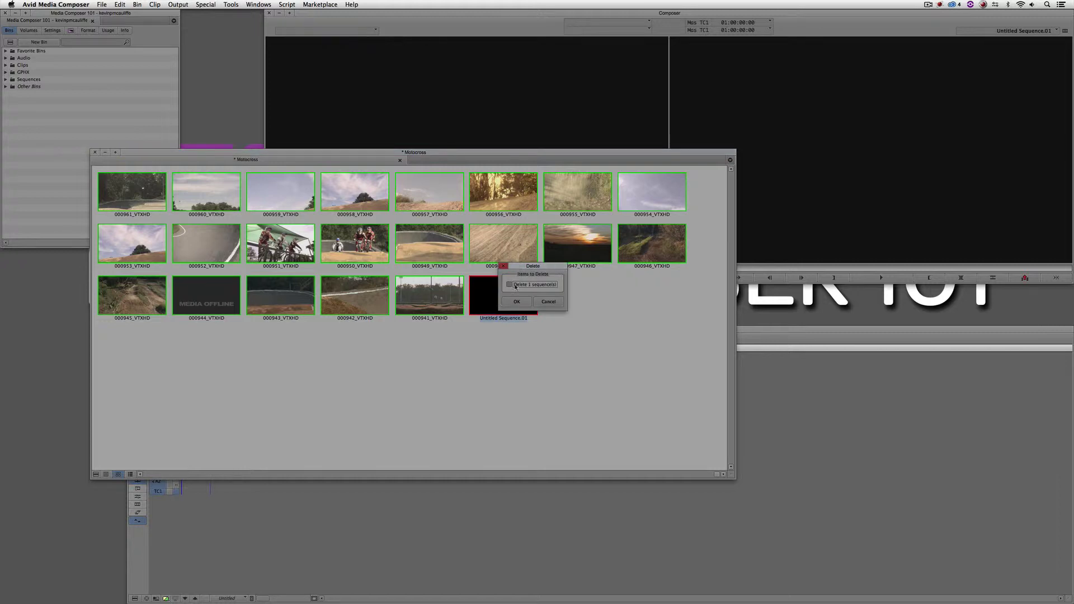
{"action": "left_click", "coordinate": [508, 284]}
{"action": "left_click", "coordinate": [517, 302]}
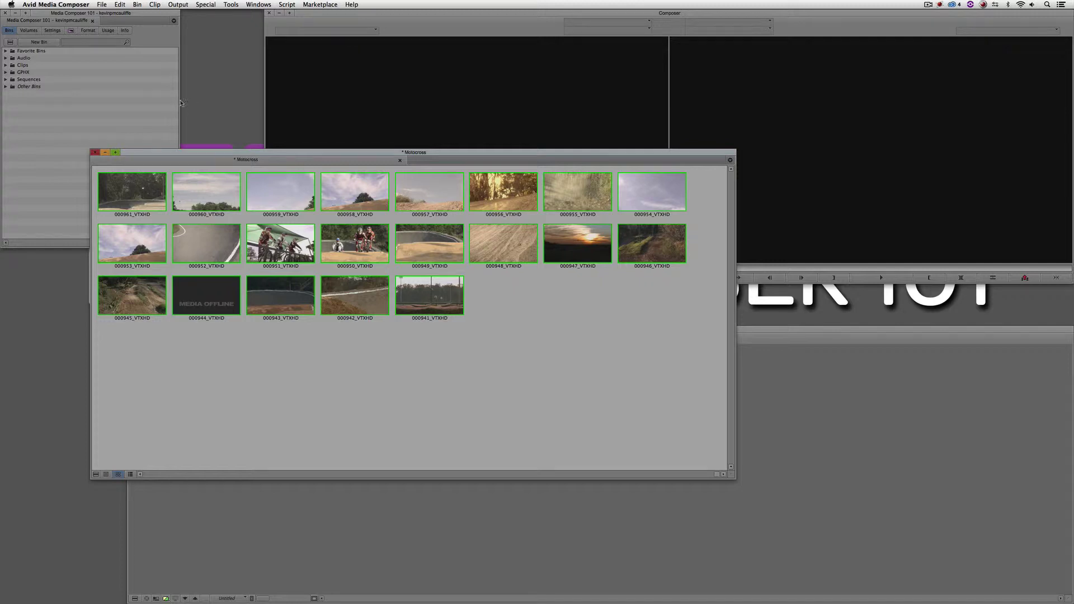
Review the Frame View options in the project's Bin settings, cancel the dialog and close the Motocross bin
{"action": "left_click", "coordinate": [65, 31]}
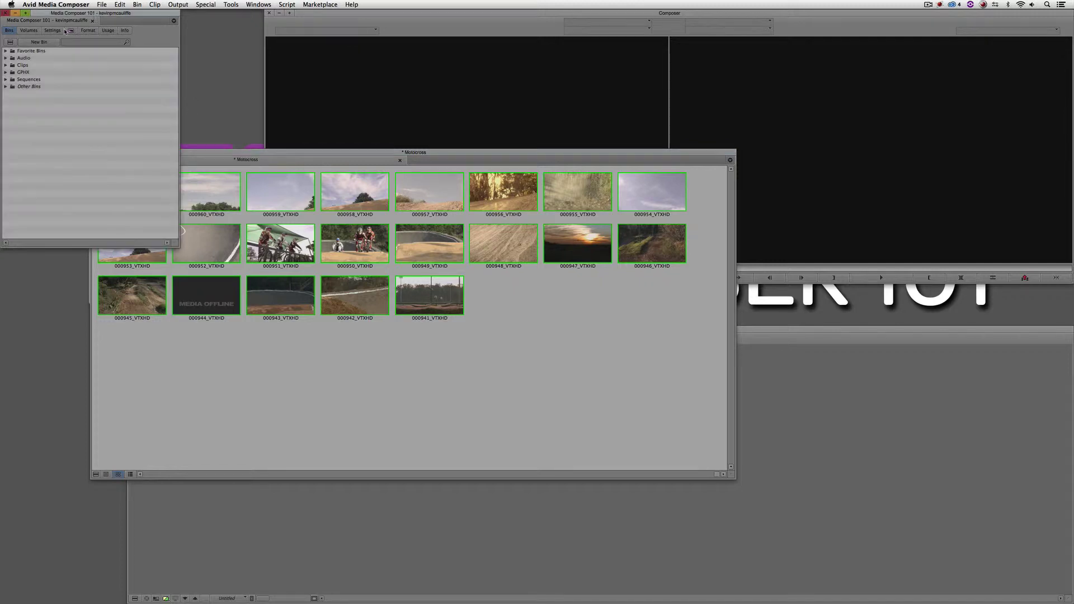
{"action": "left_click", "coordinate": [53, 30]}
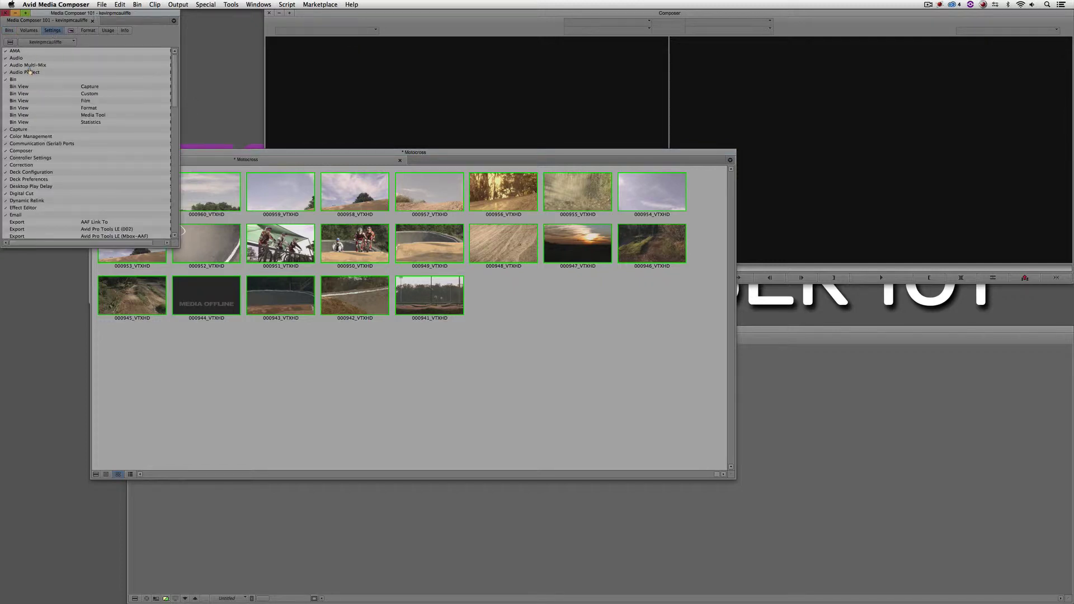
{"action": "double_click", "coordinate": [13, 79]}
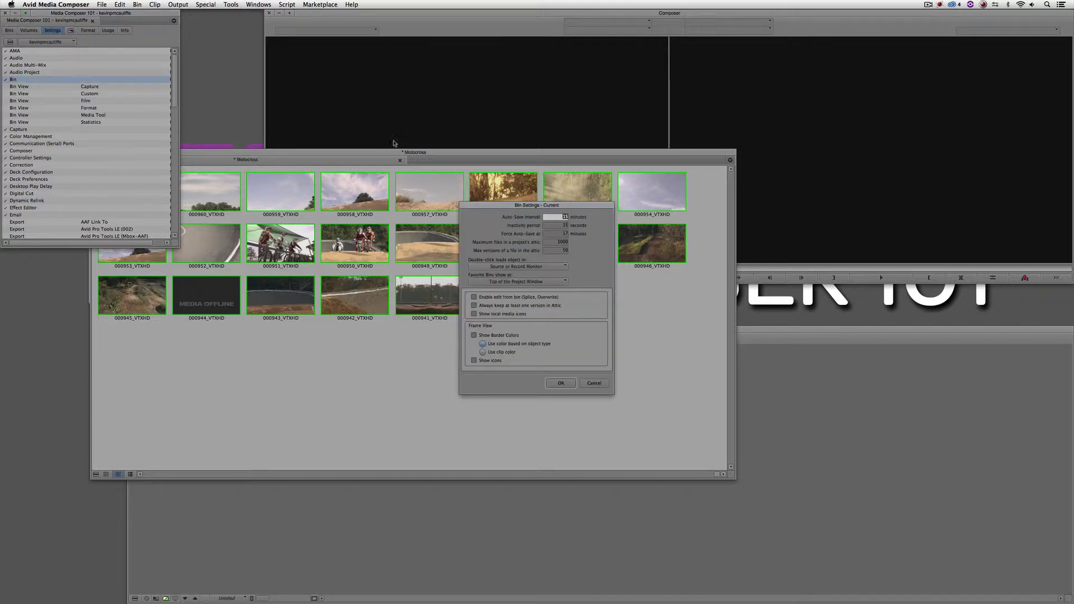
{"action": "left_click", "coordinate": [583, 385]}
{"action": "left_click", "coordinate": [224, 157]}
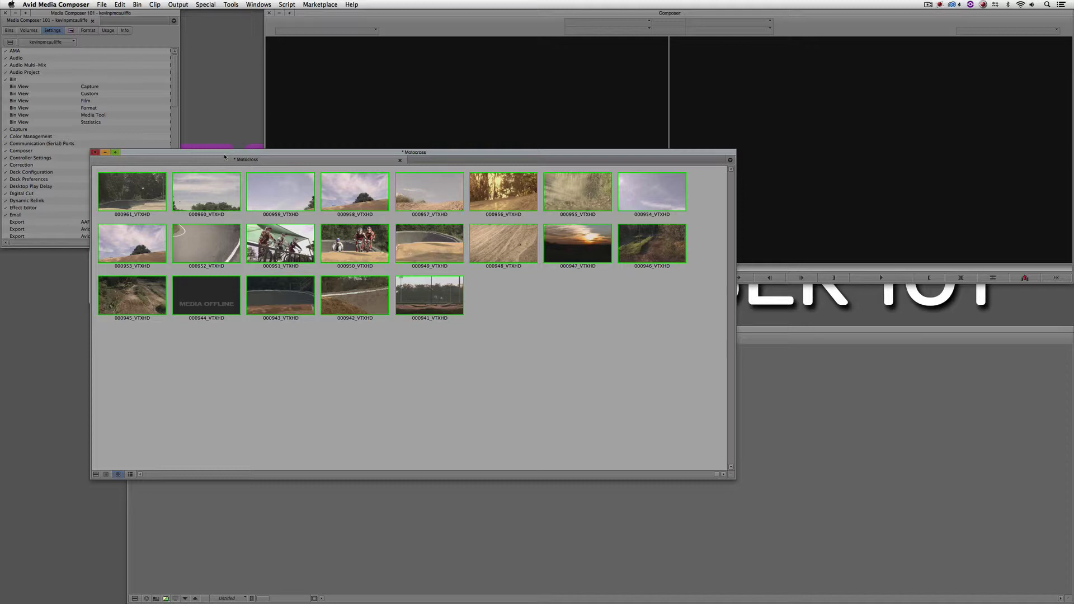
{"action": "left_click", "coordinate": [95, 152]}
Examine the auto-save and attic options in the project's Bin settings and cancel the dialog
{"action": "double_click", "coordinate": [16, 80]}
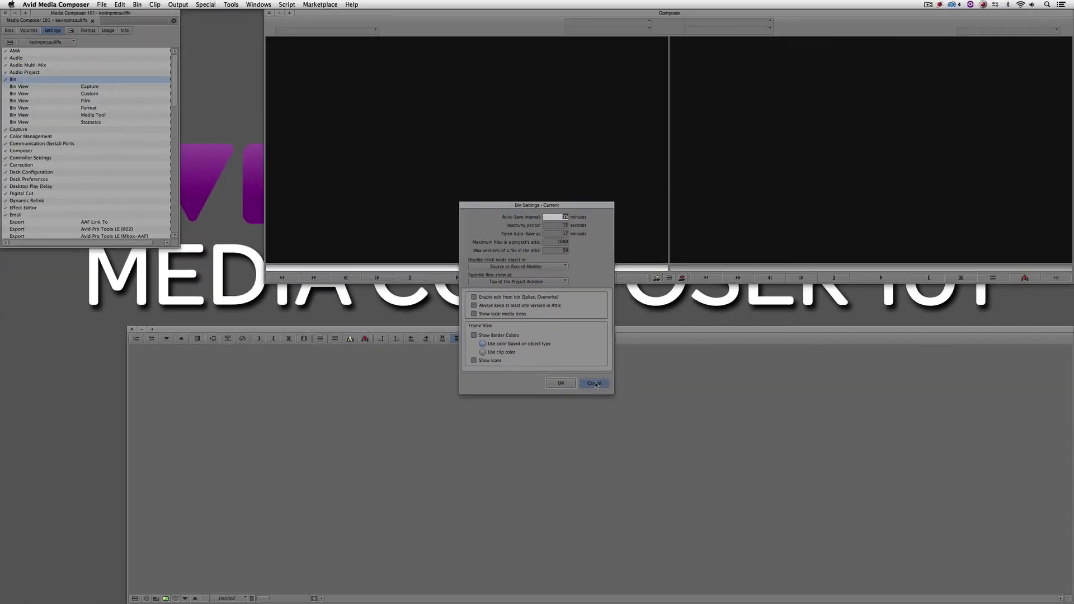
{"action": "left_click", "coordinate": [597, 509]}
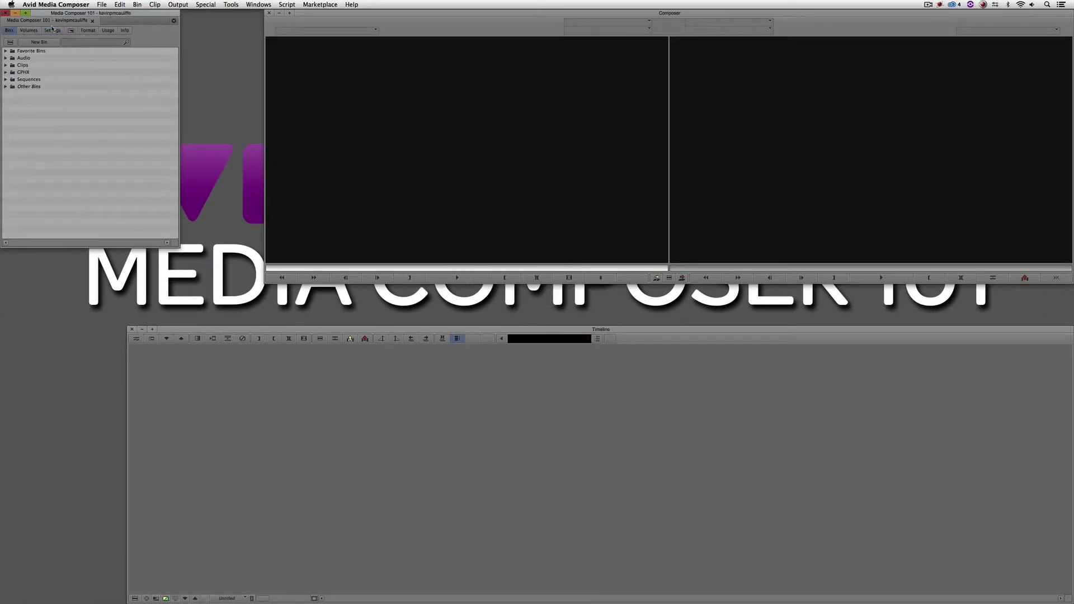
{"action": "left_click", "coordinate": [6, 65]}
{"action": "left_click", "coordinate": [53, 31]}
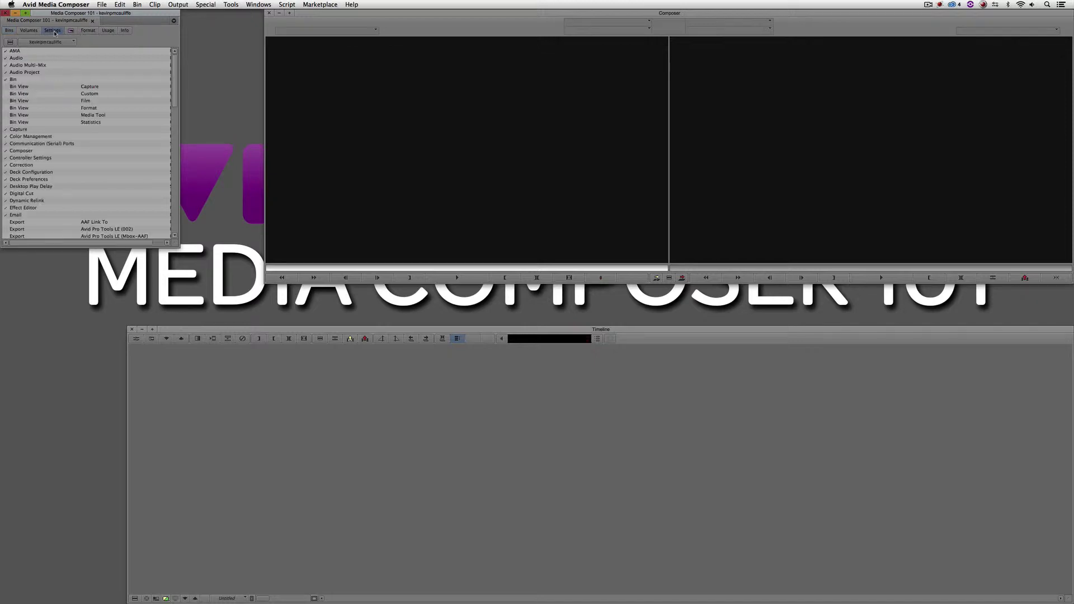
{"action": "double_click", "coordinate": [13, 80]}
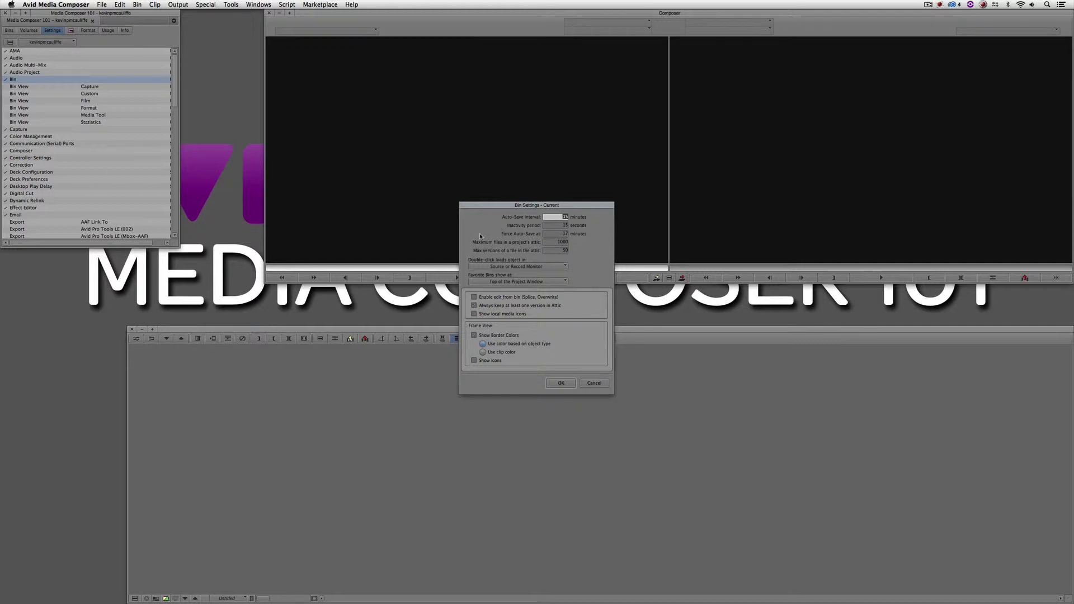
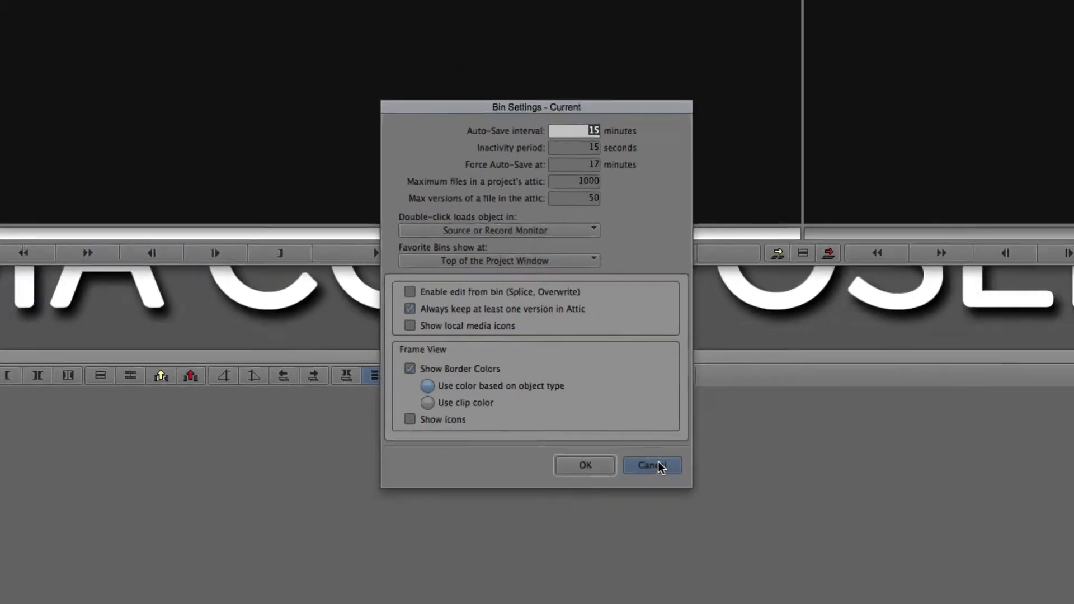
{"action": "left_click", "coordinate": [687, 514]}
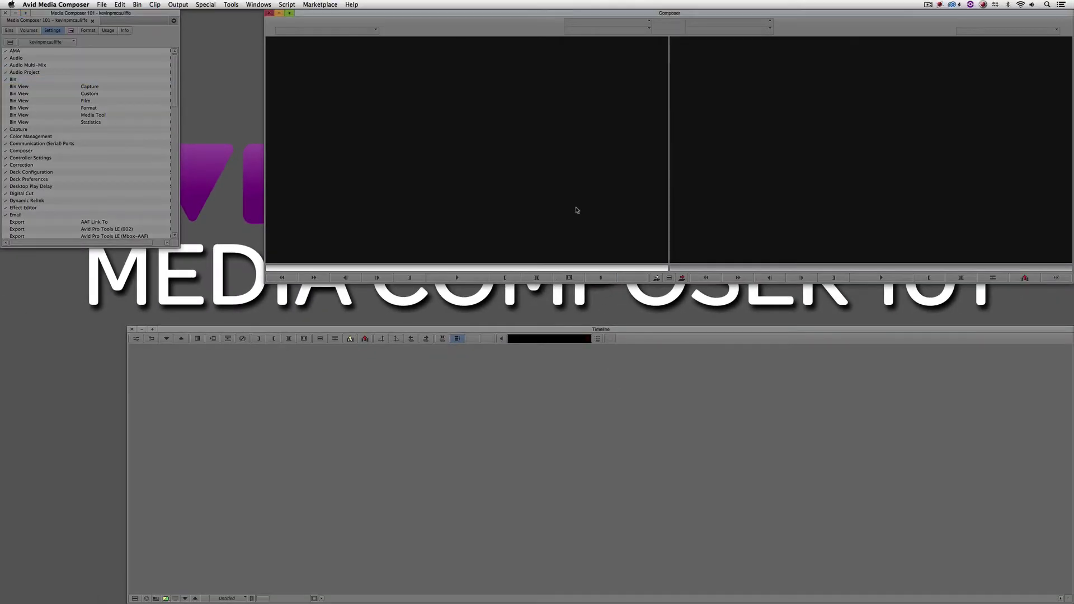
Quit Media Composer and open the Users folder on Macintosh HD in Finder
{"action": "key", "text": "super+q"}
{"action": "double_click", "coordinate": [1049, 28]}
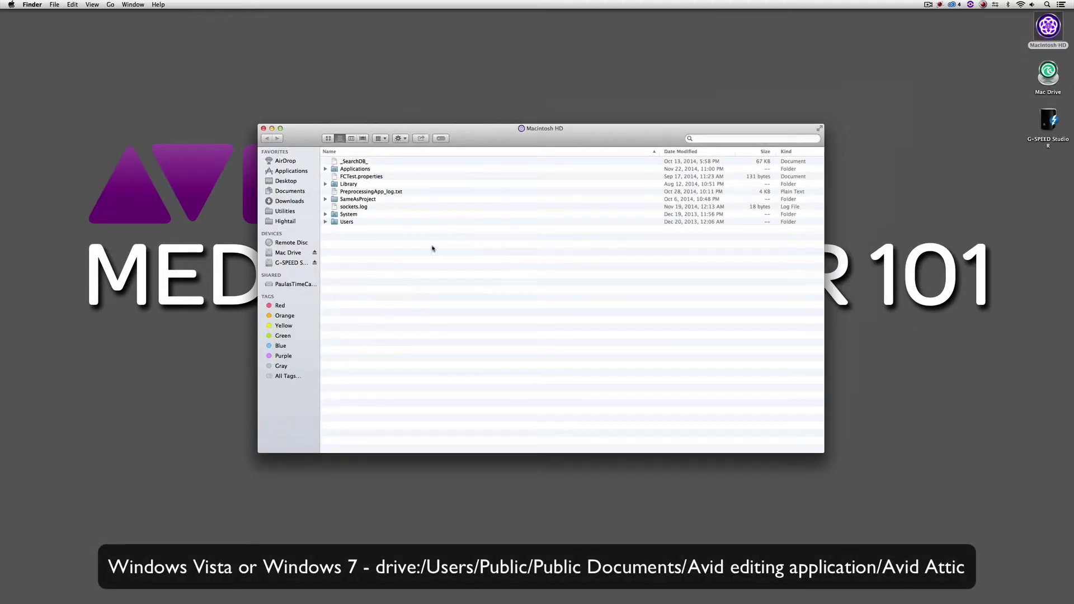
{"action": "double_click", "coordinate": [368, 221]}
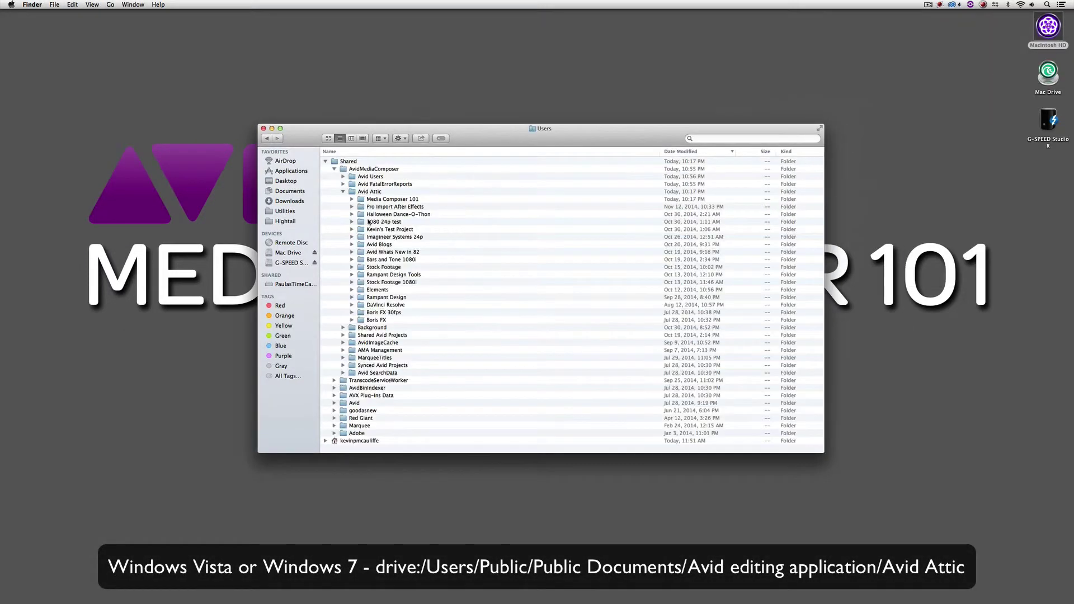
Open the AvidMediaComposer folder inside Shared, select the Avid Attic folder and collapse its contents
{"action": "left_click", "coordinate": [334, 168]}
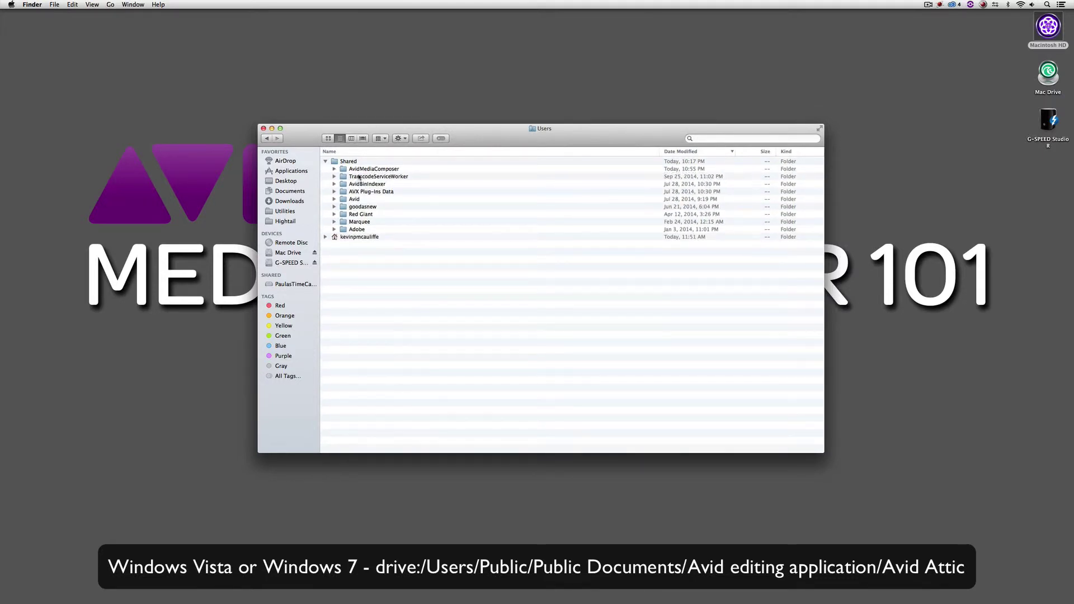
{"action": "double_click", "coordinate": [348, 162]}
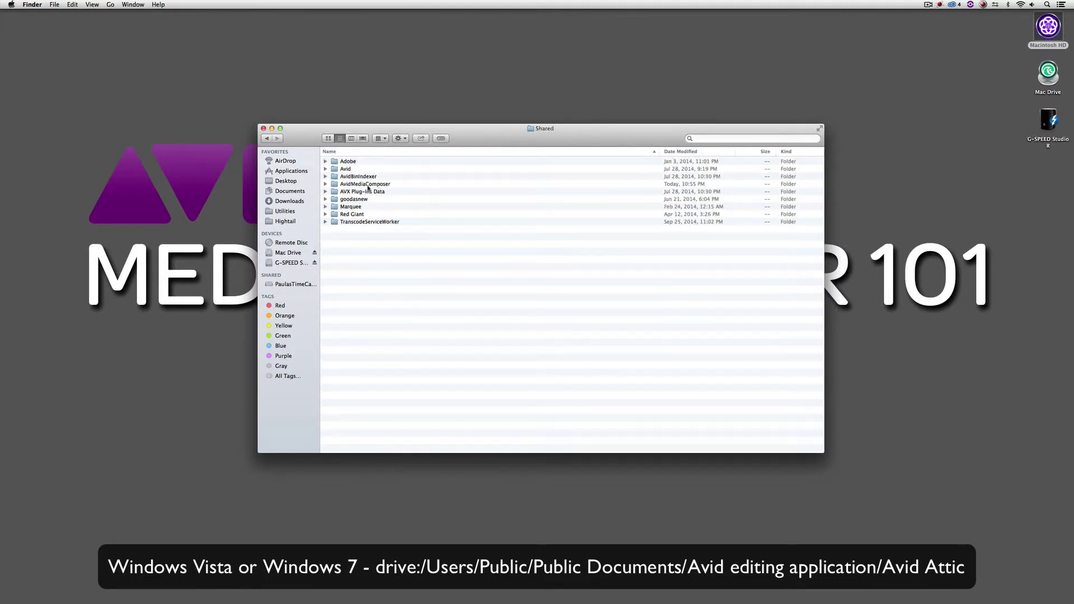
{"action": "double_click", "coordinate": [364, 184]}
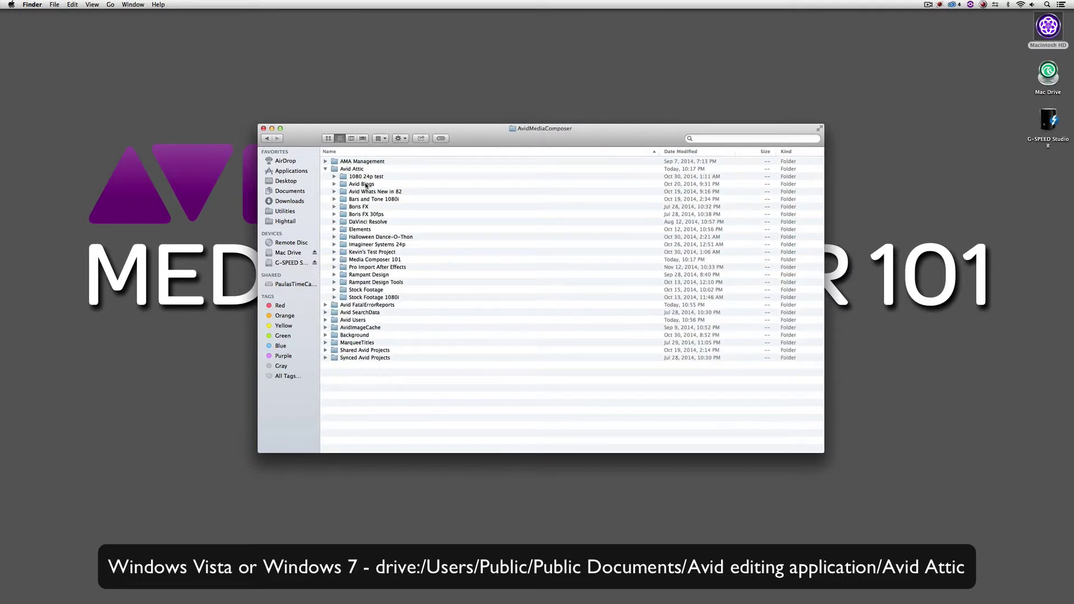
{"action": "left_click", "coordinate": [352, 169]}
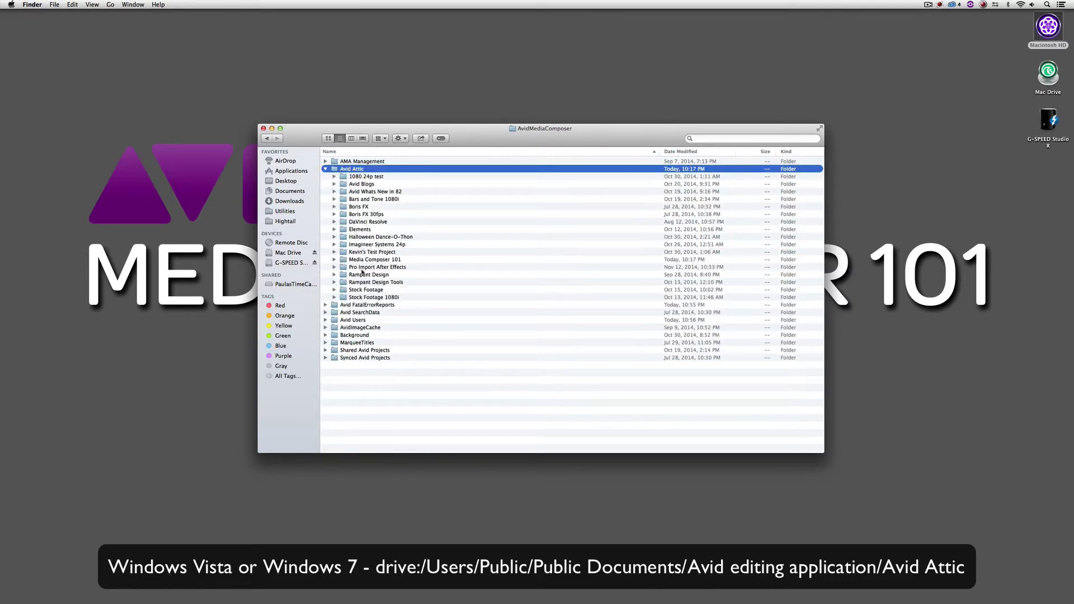
{"action": "left_click", "coordinate": [325, 169]}
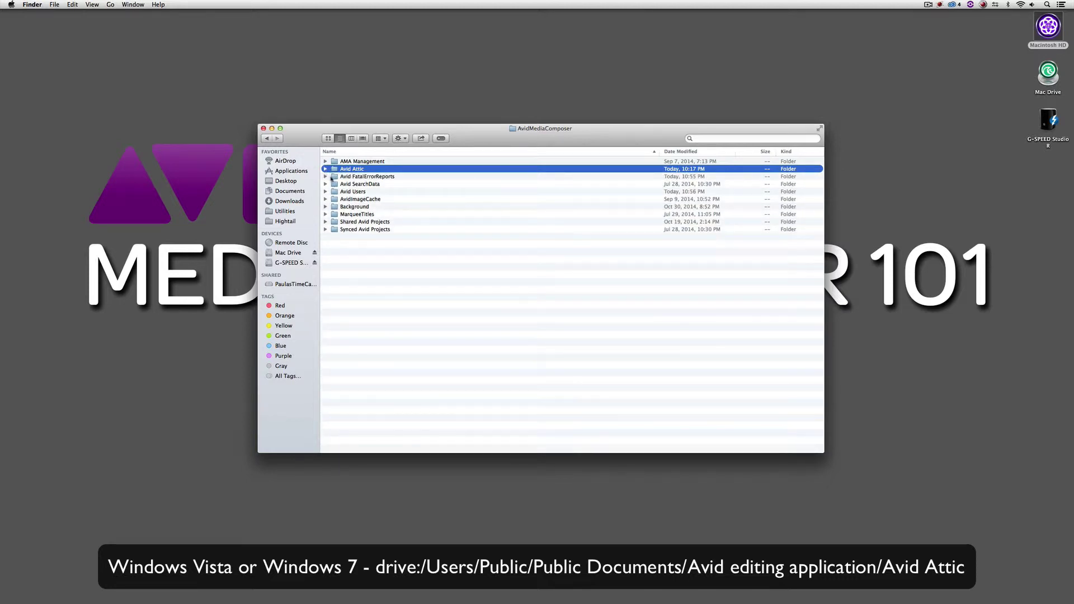
Display the folder path of AvidMediaComposer up to Macintosh HD, dismiss it and close the Finder window
{"action": "left_click", "coordinate": [539, 129], "text": "super"}
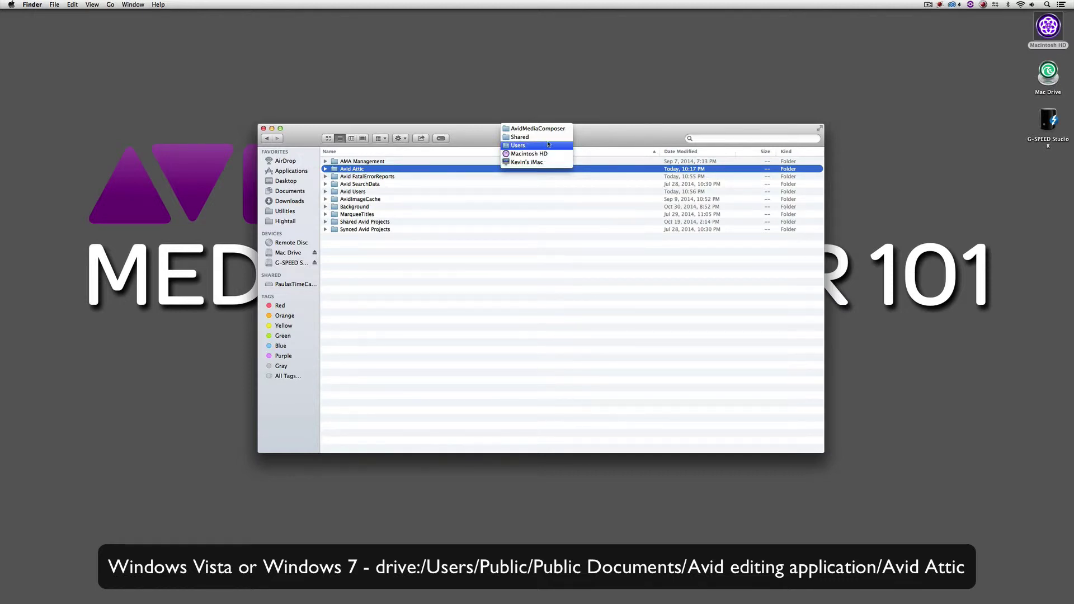
{"action": "left_click", "coordinate": [593, 132]}
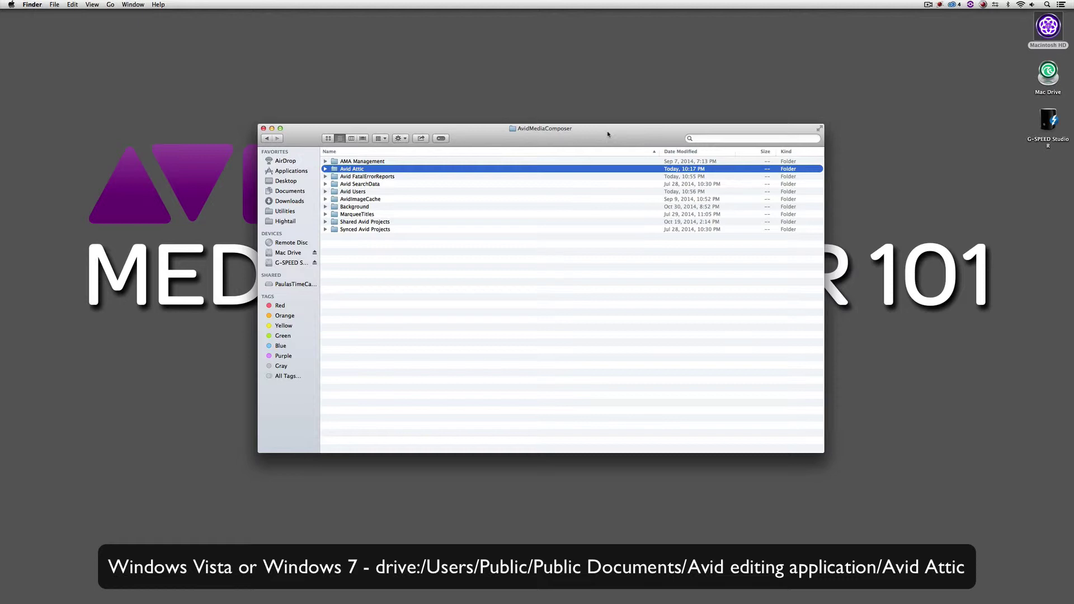
{"action": "left_click", "coordinate": [263, 128]}
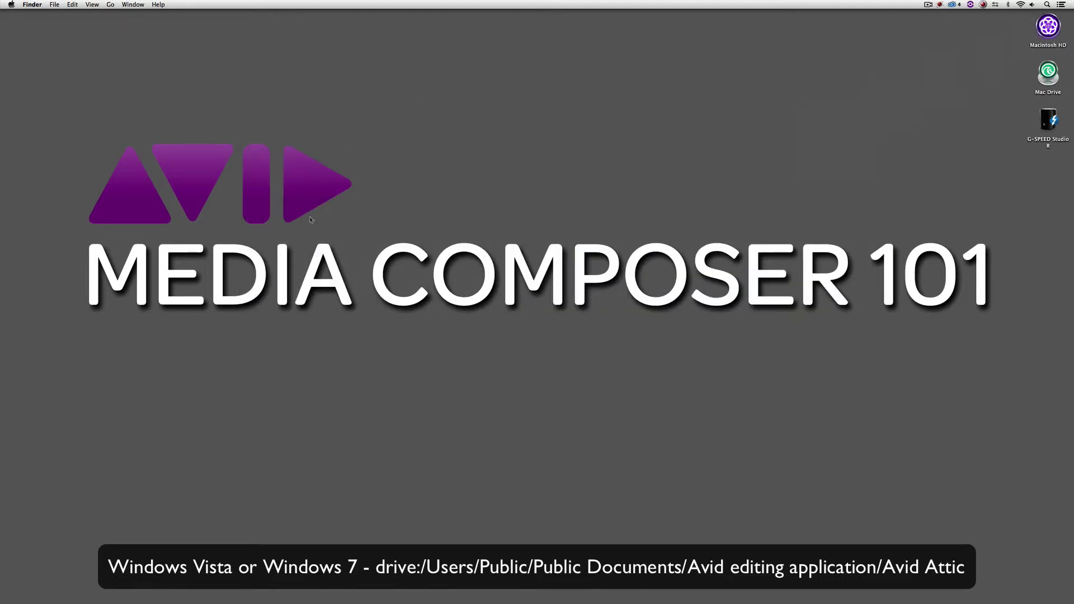
Switch to Media Composer, review the double-click and favorite bins options in the Bin settings, and turn off Show Border Colors
{"action": "key", "text": "super+Tab"}
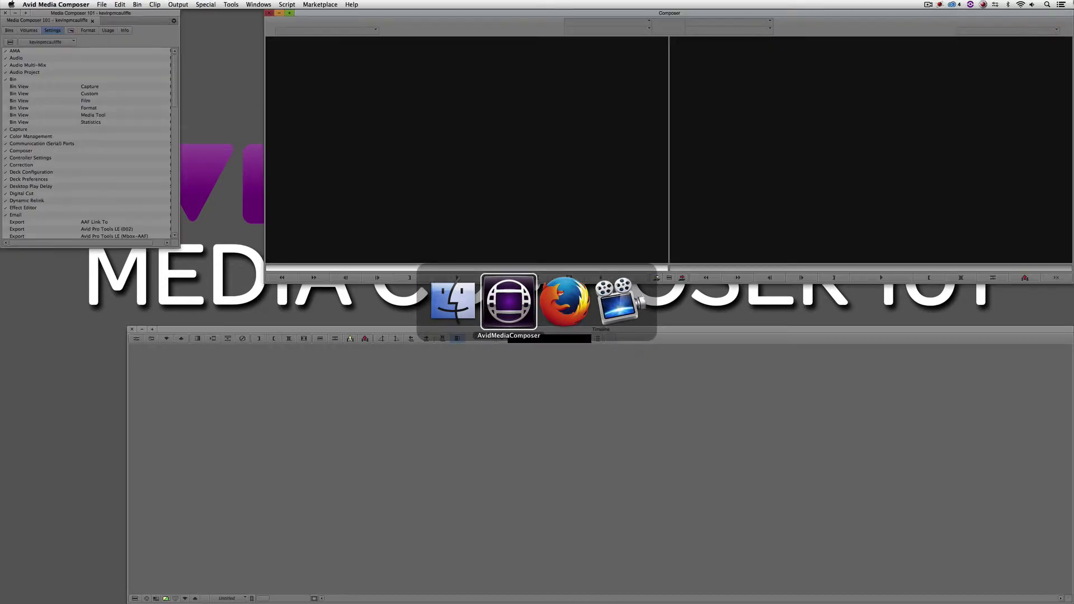
{"action": "double_click", "coordinate": [24, 80]}
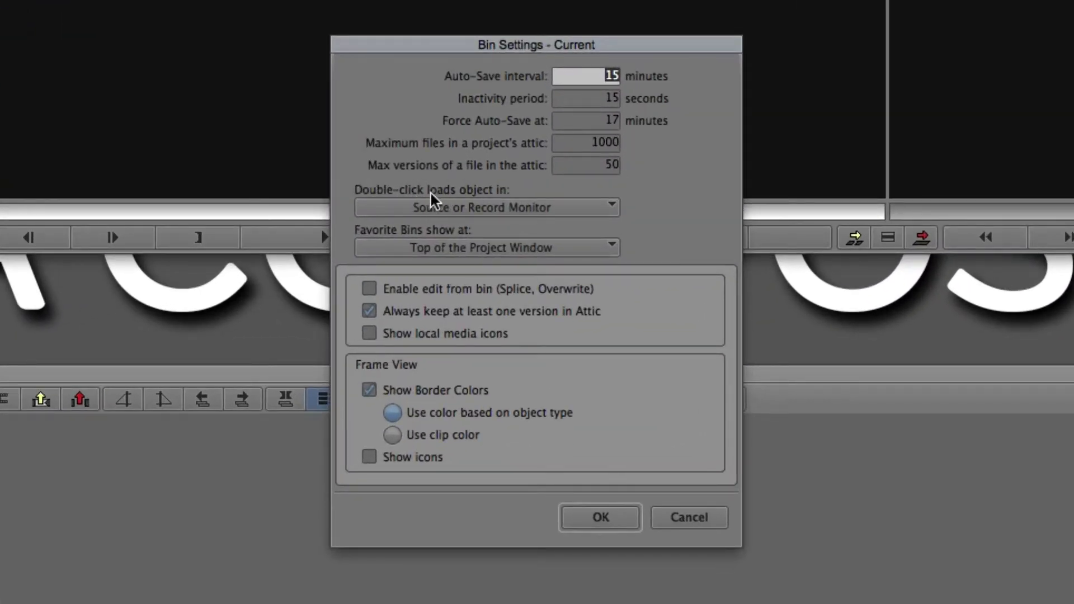
{"action": "left_click", "coordinate": [534, 212]}
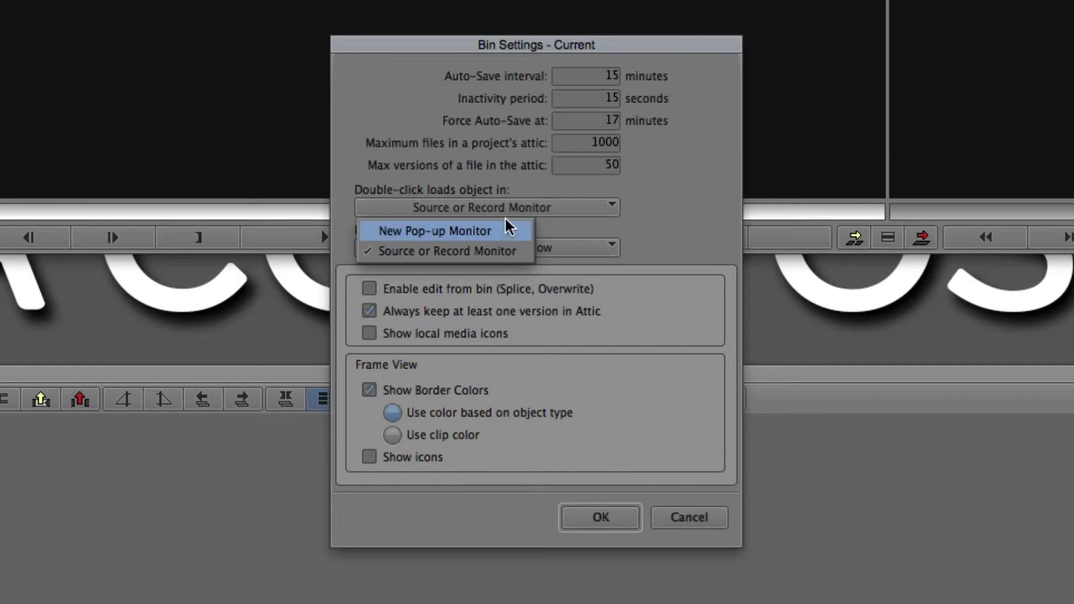
{"action": "left_click", "coordinate": [446, 172]}
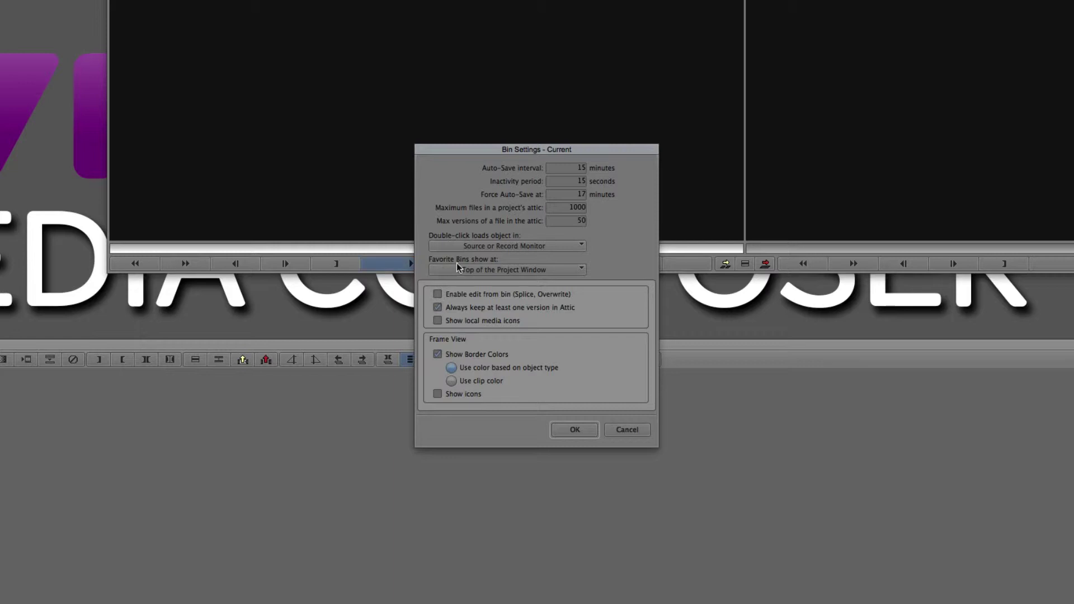
{"action": "left_click", "coordinate": [507, 270]}
{"action": "left_click", "coordinate": [622, 251]}
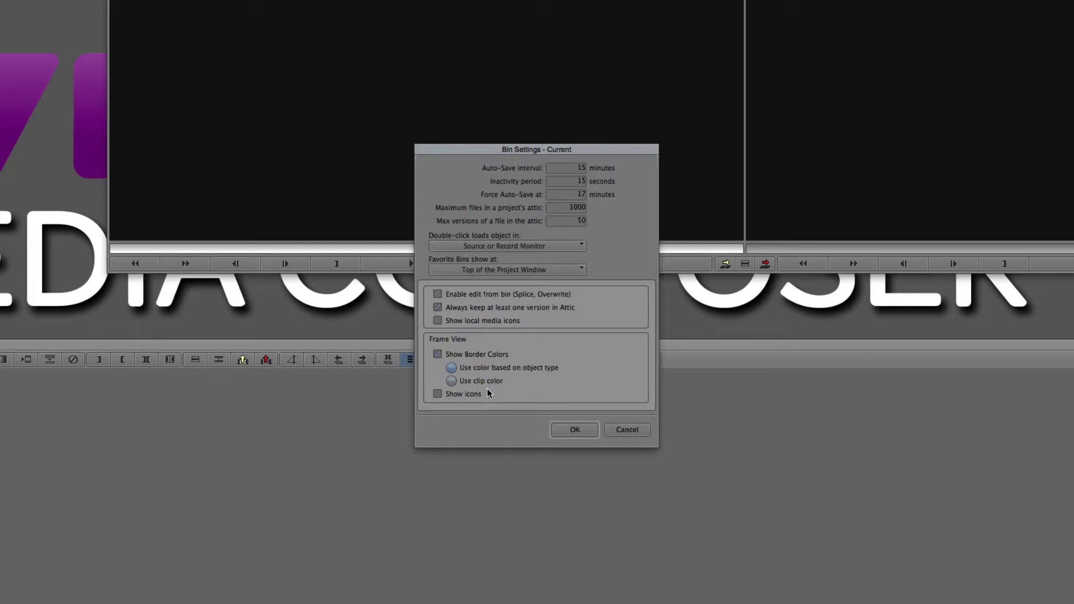
{"action": "left_click", "coordinate": [459, 354]}
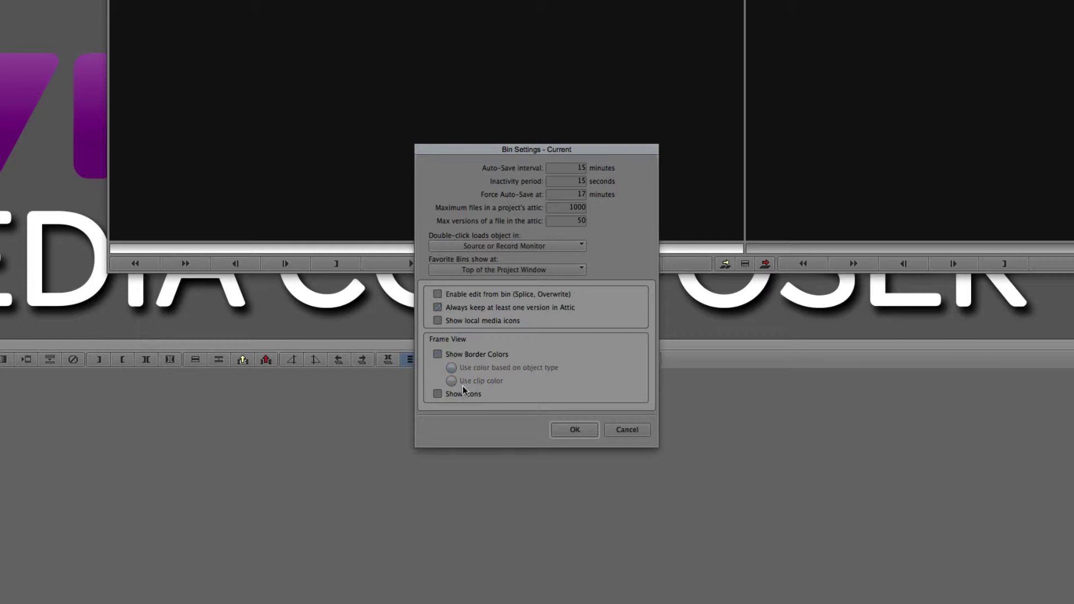
{"action": "left_click", "coordinate": [574, 429]}
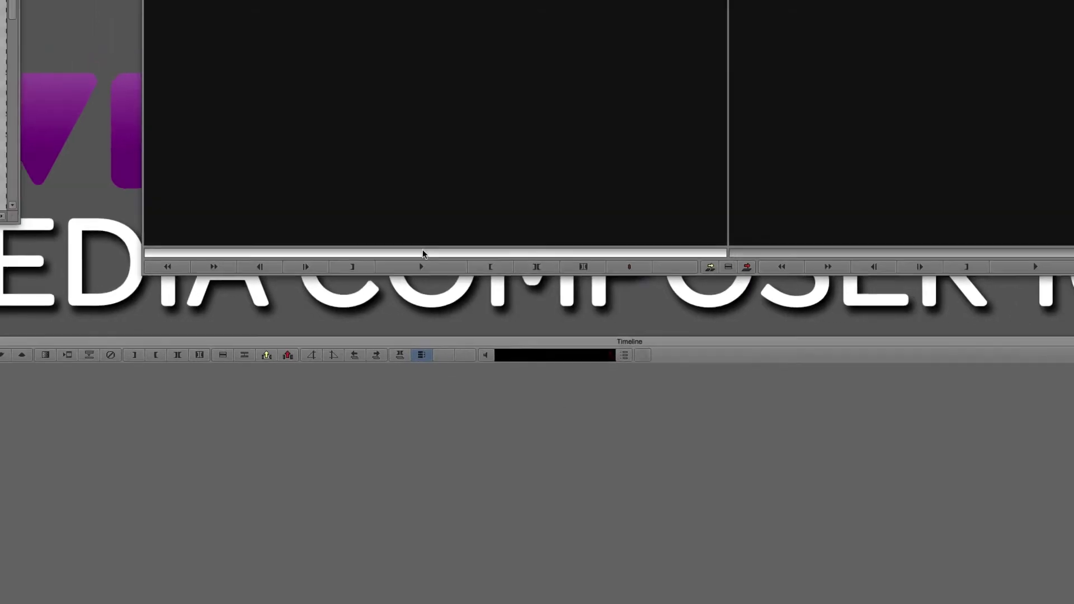
Open the Motocross bin from Other Bins and move its window clear of the project window
{"action": "left_click", "coordinate": [11, 32]}
{"action": "left_click", "coordinate": [5, 93]}
{"action": "left_click", "coordinate": [19, 102]}
{"action": "double_click", "coordinate": [20, 101]}
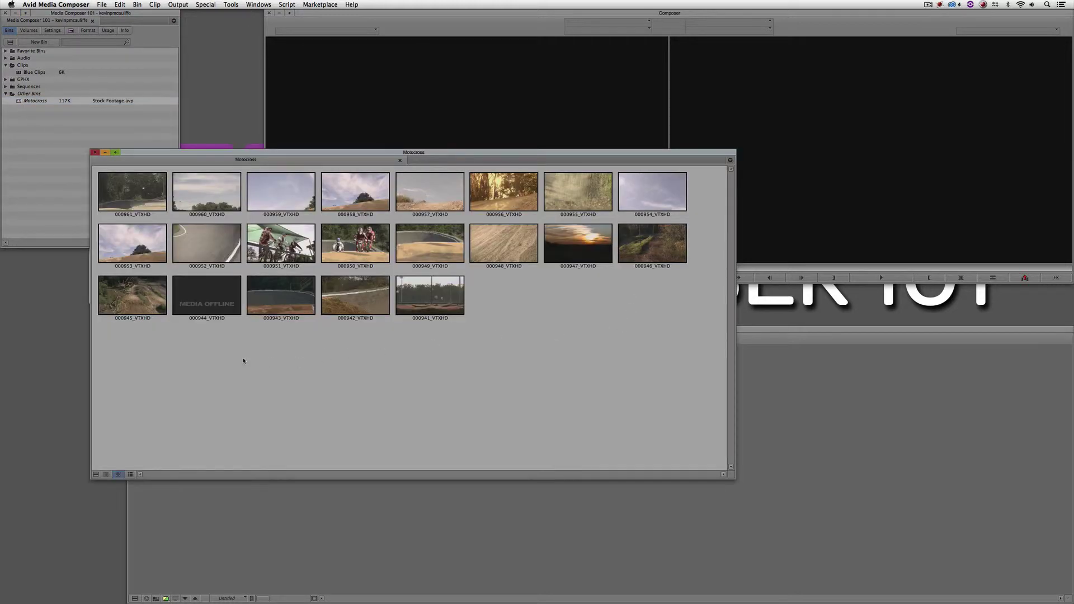
{"action": "left_click_drag", "start_coordinate": [421, 154], "coordinate": [472, 112]}
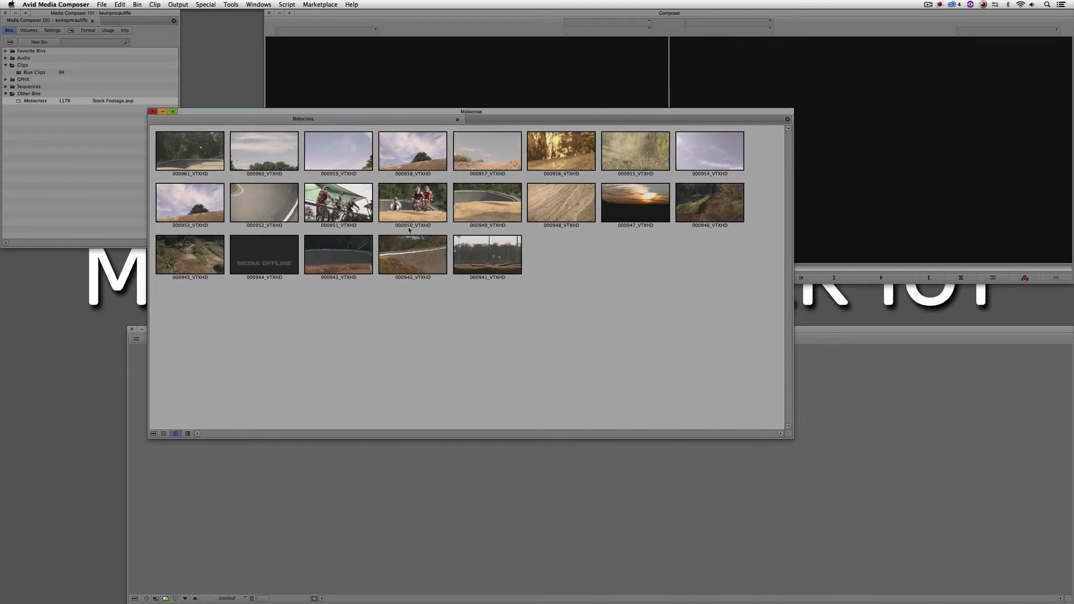
{"action": "left_click_drag", "start_coordinate": [382, 115], "coordinate": [486, 122]}
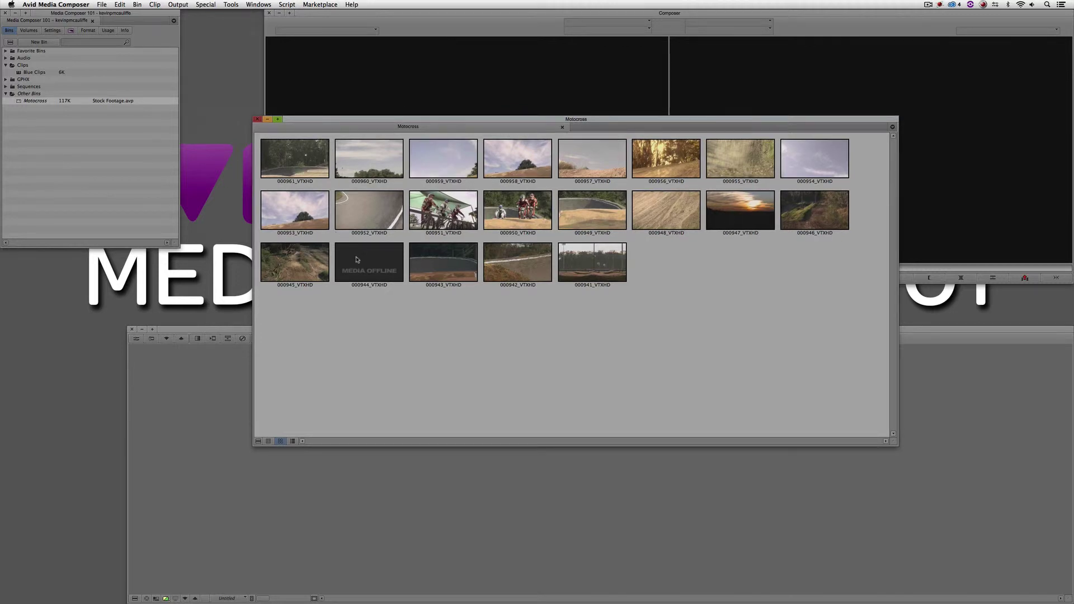
Change the thumbnail of clip 000961_VTXHD to a frame showing the riders and deselect the clip
{"action": "left_click", "coordinate": [309, 163]}
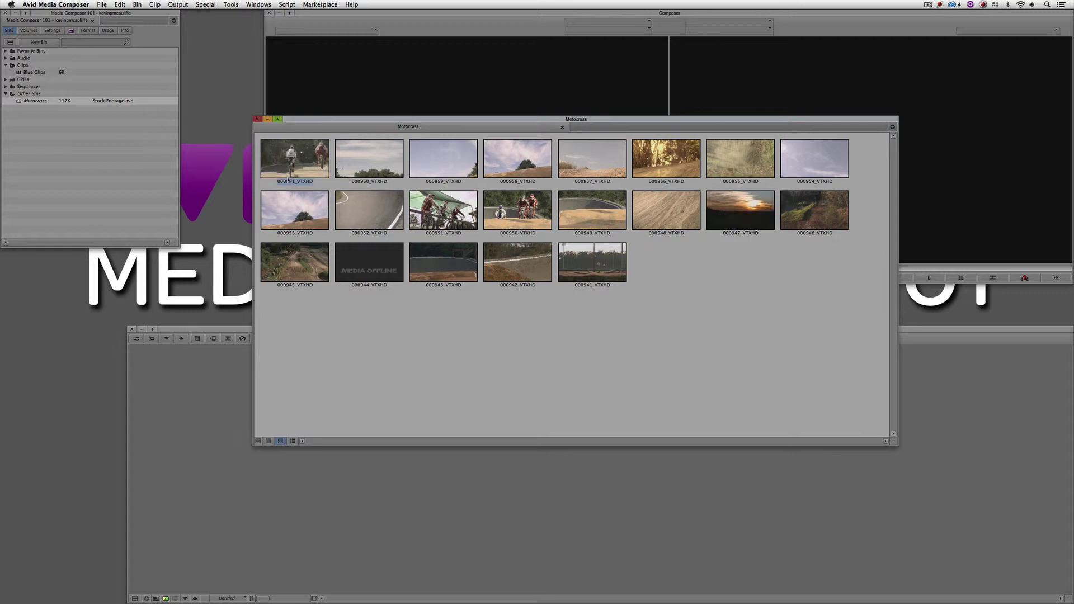
{"action": "left_click", "coordinate": [348, 318]}
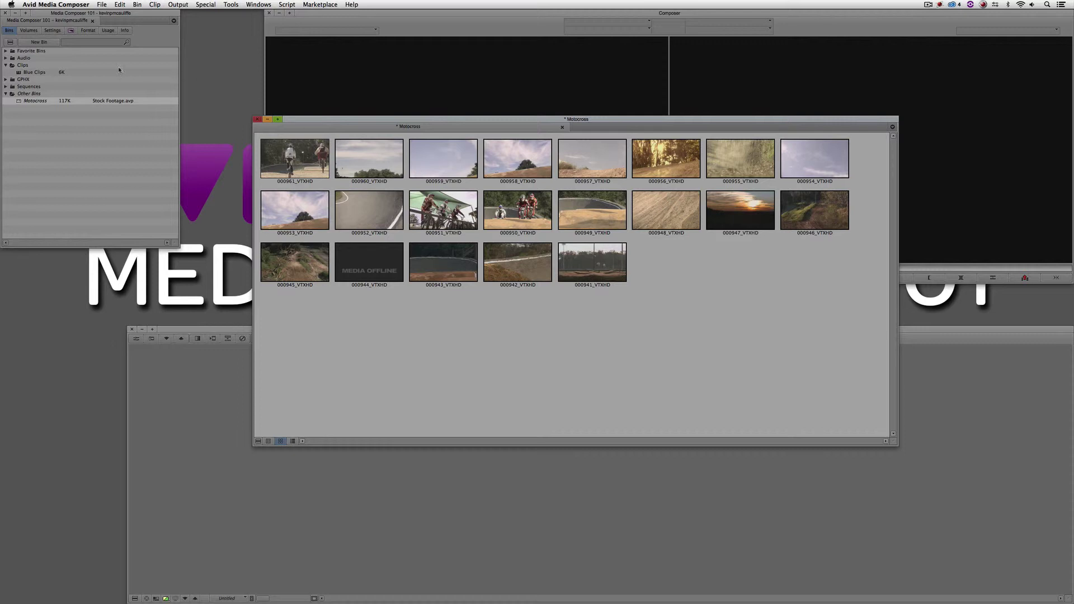
Examine the thumbnail cache location and sizes in the project's Media Cache settings and cancel the dialog
{"action": "left_click", "coordinate": [52, 31]}
{"action": "left_click_drag", "start_coordinate": [177, 72], "coordinate": [178, 174]}
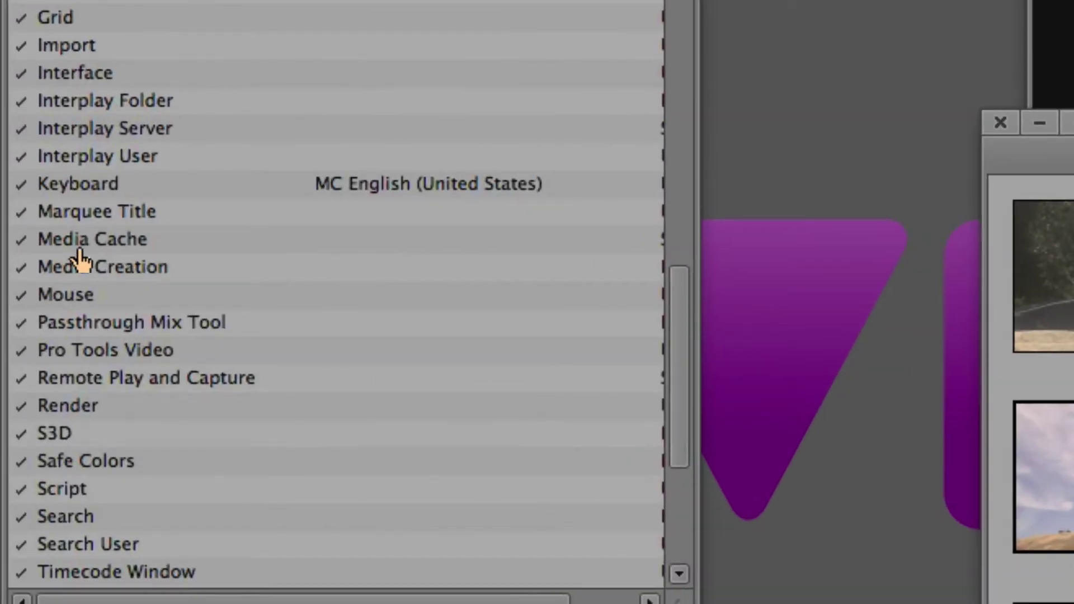
{"action": "double_click", "coordinate": [63, 210]}
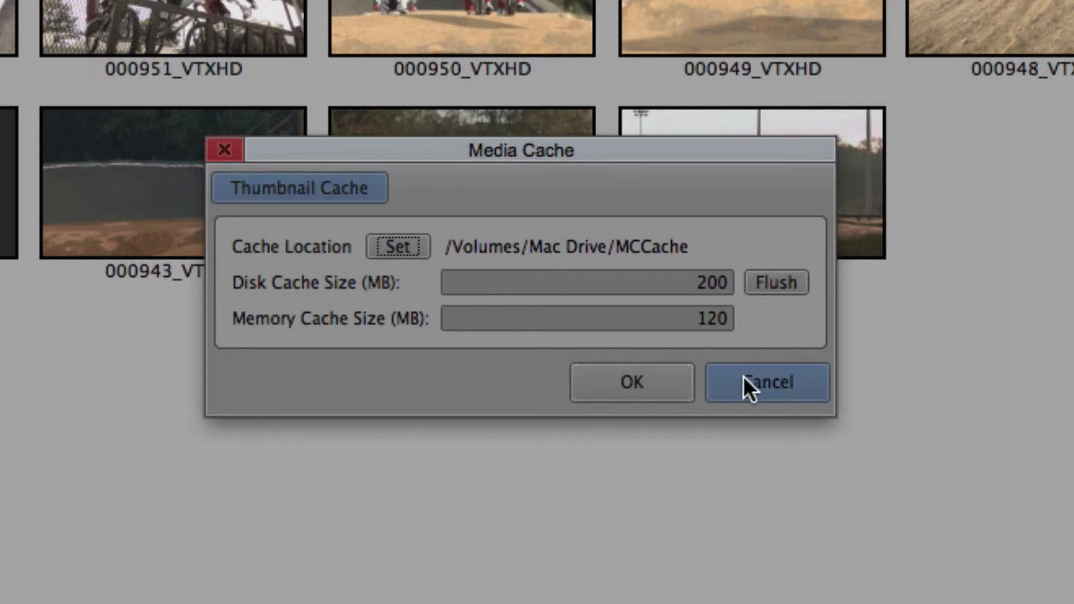
{"action": "left_click", "coordinate": [787, 386]}
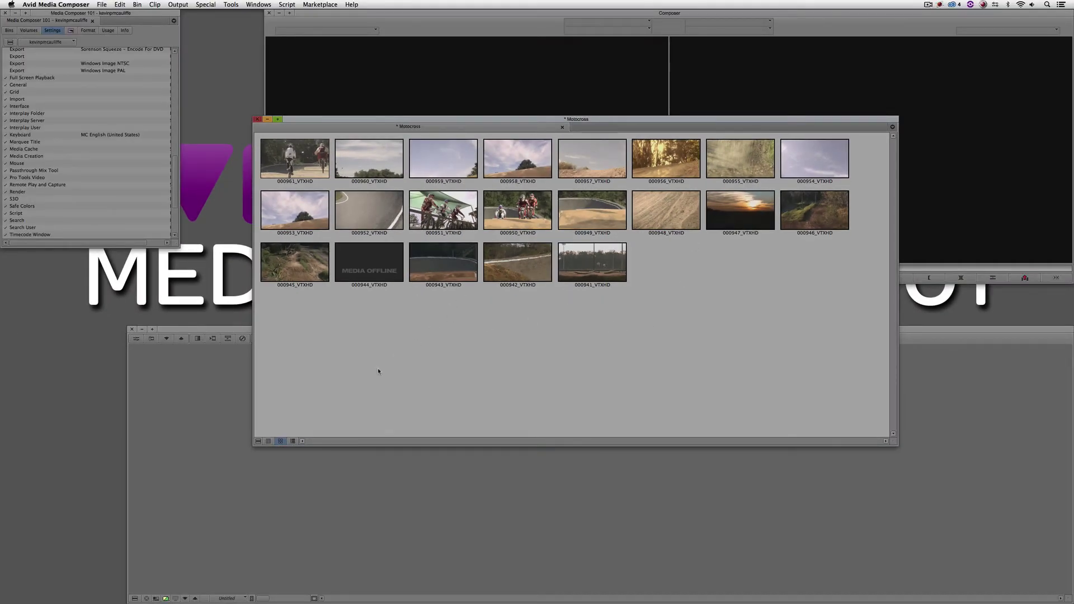
Switch the Motocross bin to Text view and rearrange its columns, placing Offline before Duration, Start before Tracks and Video last
{"action": "left_click", "coordinate": [268, 441]}
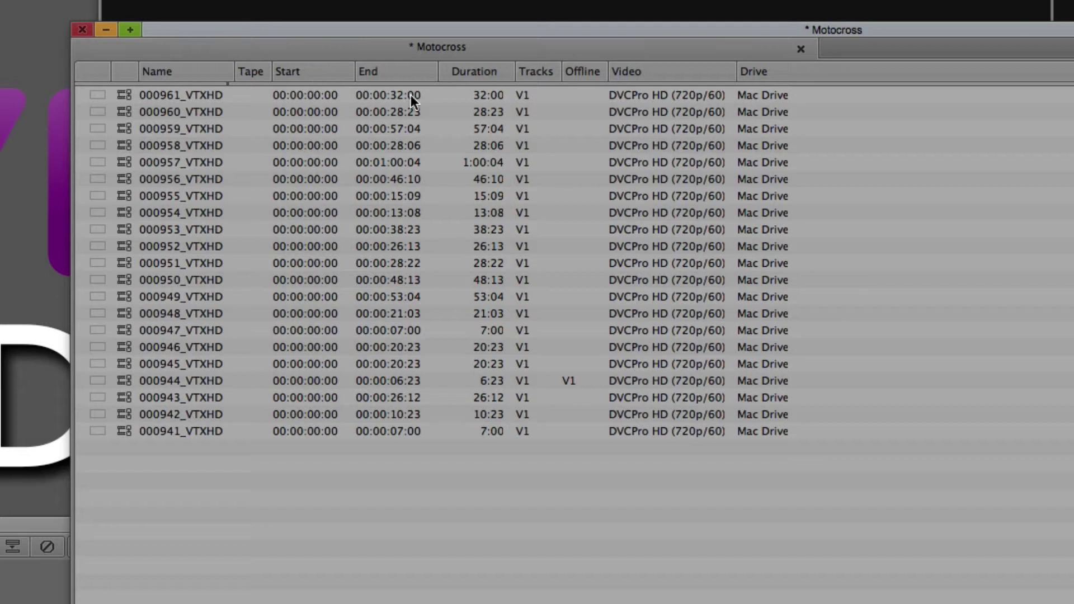
{"action": "left_click", "coordinate": [643, 72]}
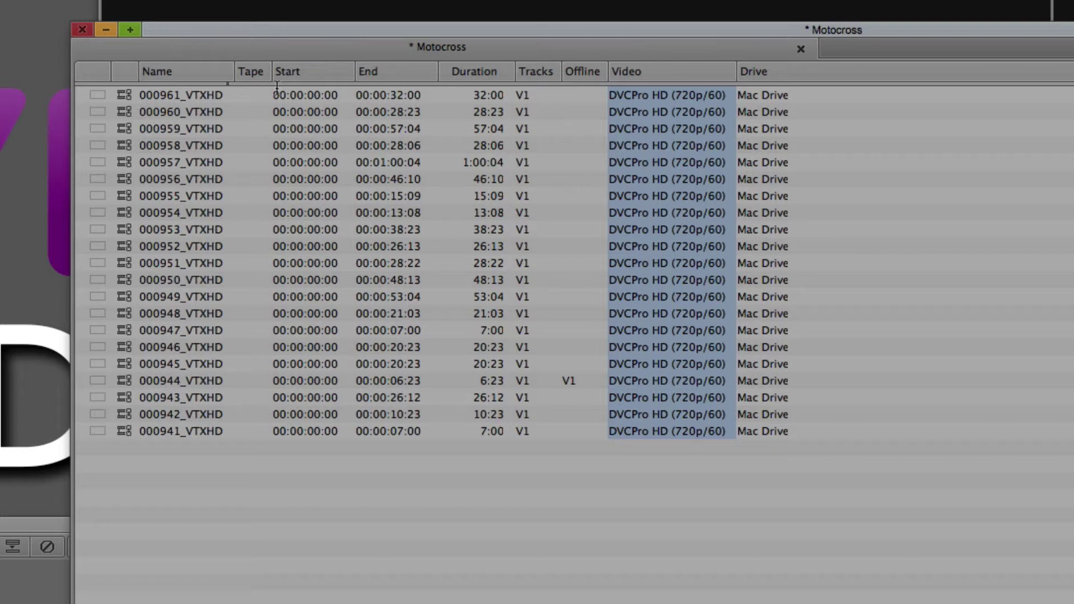
{"action": "left_click_drag", "start_coordinate": [655, 75], "coordinate": [247, 93]}
{"action": "left_click_drag", "start_coordinate": [416, 71], "coordinate": [631, 69]}
{"action": "left_click_drag", "start_coordinate": [716, 75], "coordinate": [487, 76]}
{"action": "left_click_drag", "start_coordinate": [326, 78], "coordinate": [831, 78]}
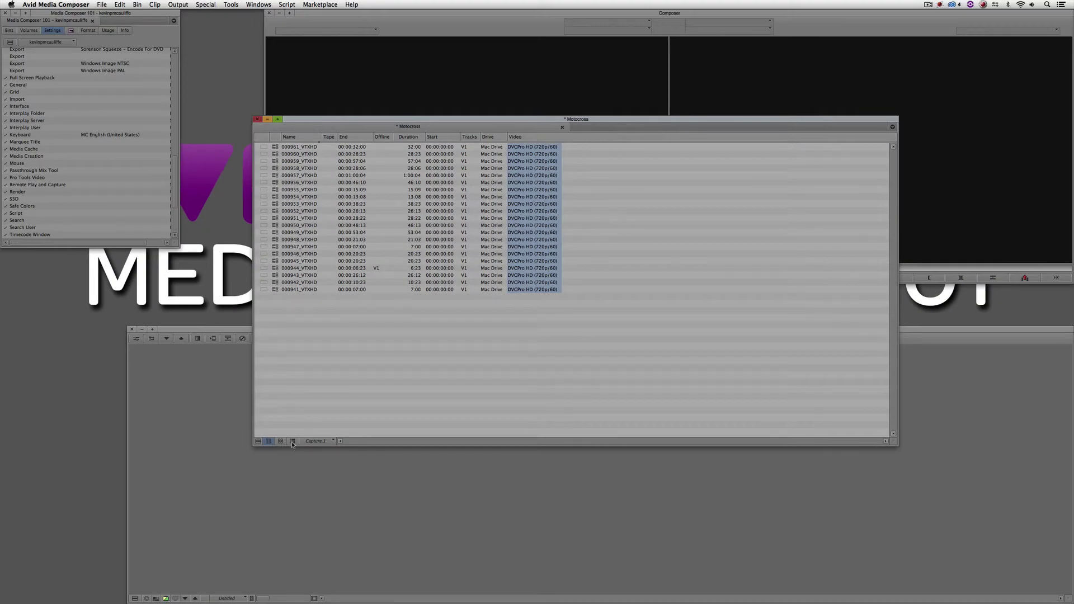
Compare the Capture, Custom and Film bin views in the Motocross bin
{"action": "left_click", "coordinate": [332, 441]}
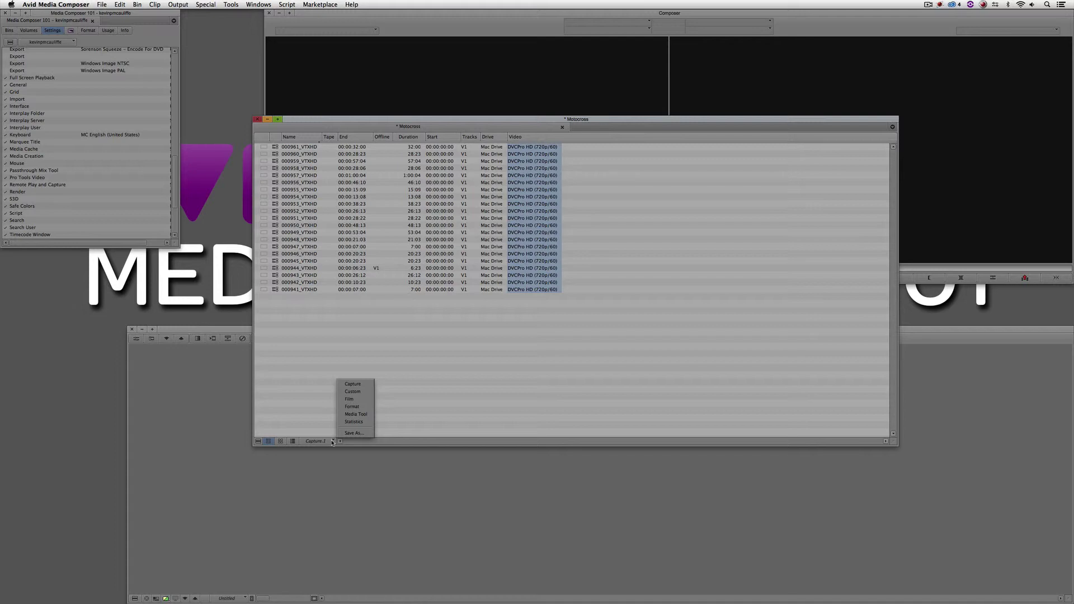
{"action": "left_click", "coordinate": [365, 385]}
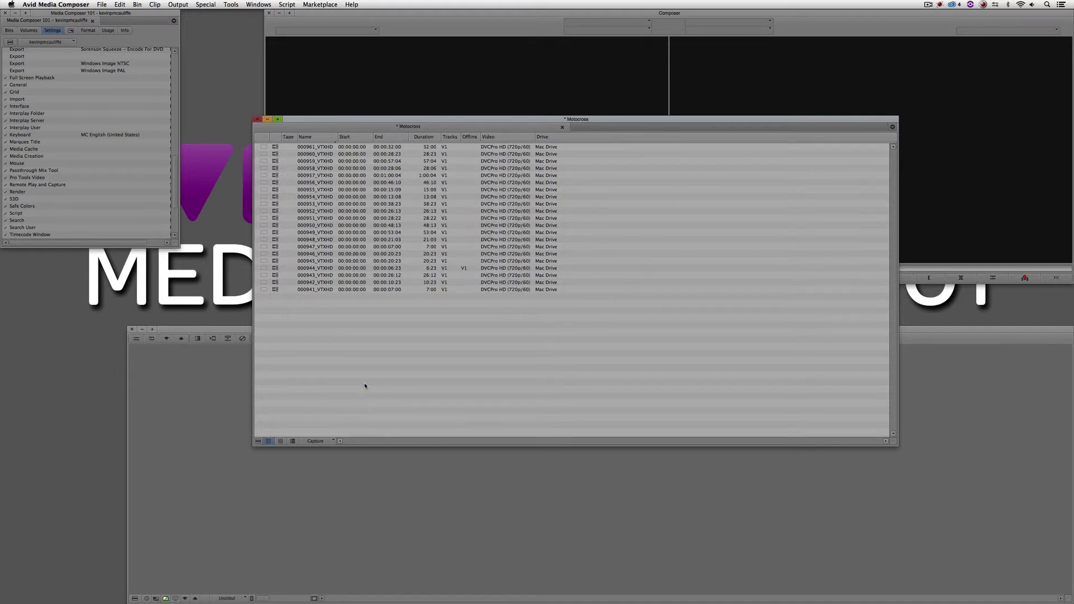
{"action": "left_click", "coordinate": [324, 441]}
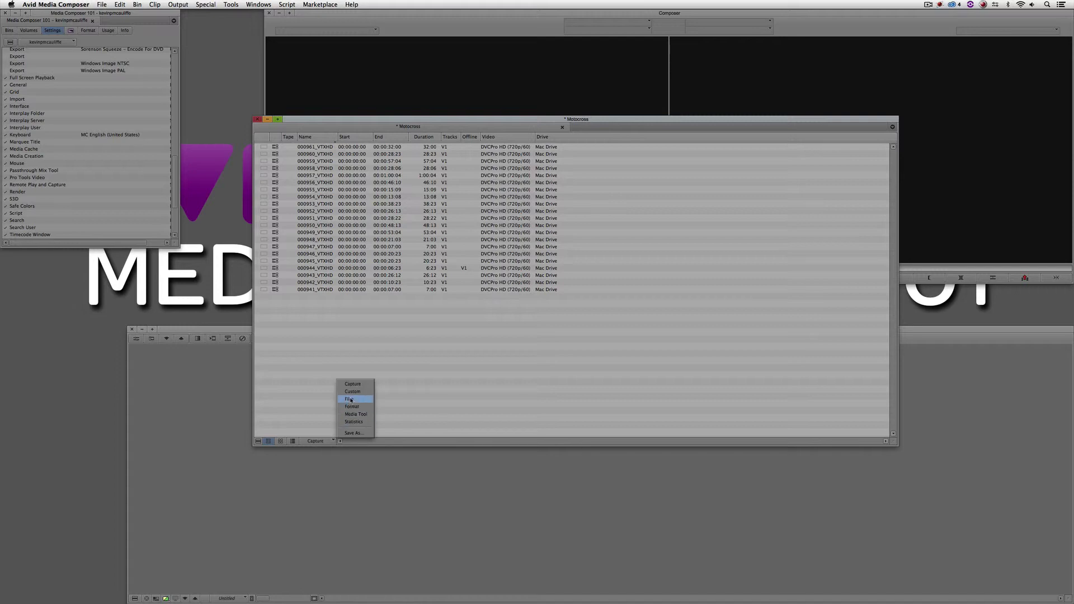
{"action": "left_click", "coordinate": [352, 391]}
{"action": "left_click", "coordinate": [332, 441]}
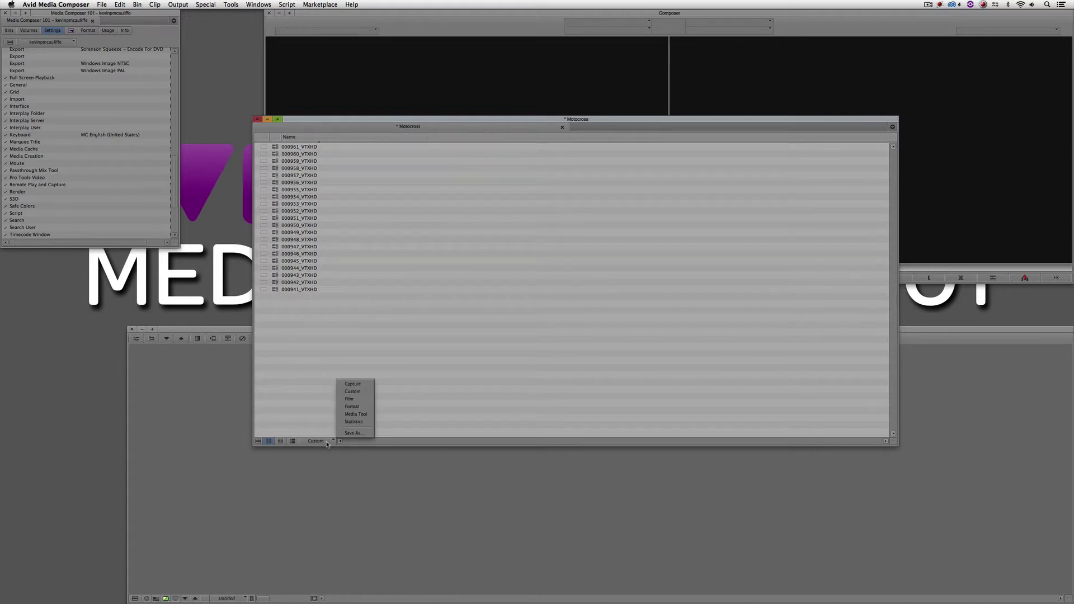
{"action": "left_click", "coordinate": [349, 400]}
{"action": "left_click", "coordinate": [515, 316]}
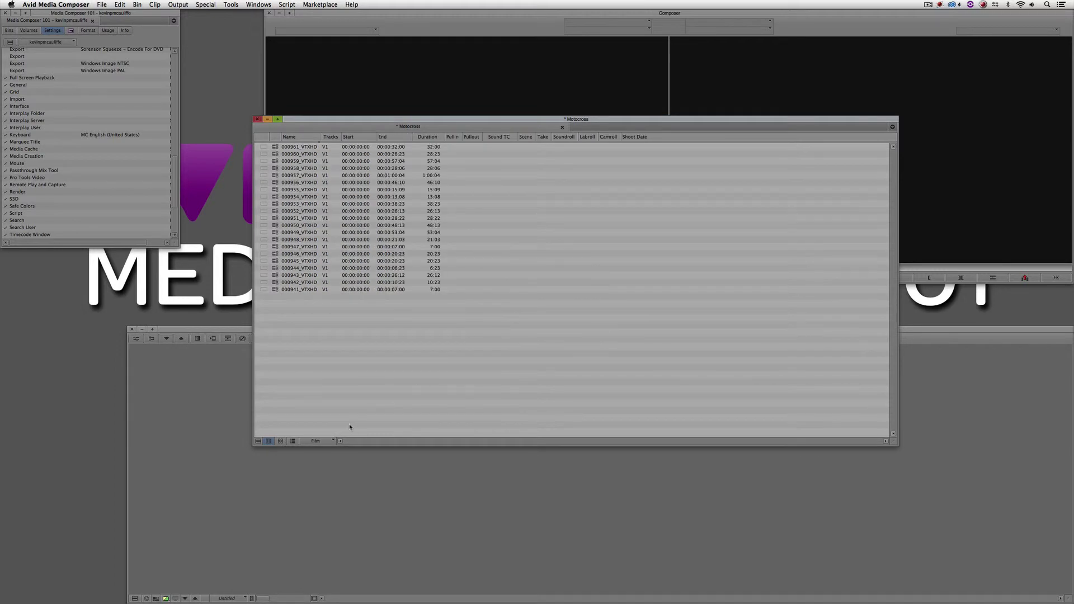
View the Motocross bin in the Format and Media Tool bin views and set it to Statistics
{"action": "left_click", "coordinate": [330, 440]}
{"action": "left_click", "coordinate": [352, 407]}
{"action": "left_click", "coordinate": [330, 441]}
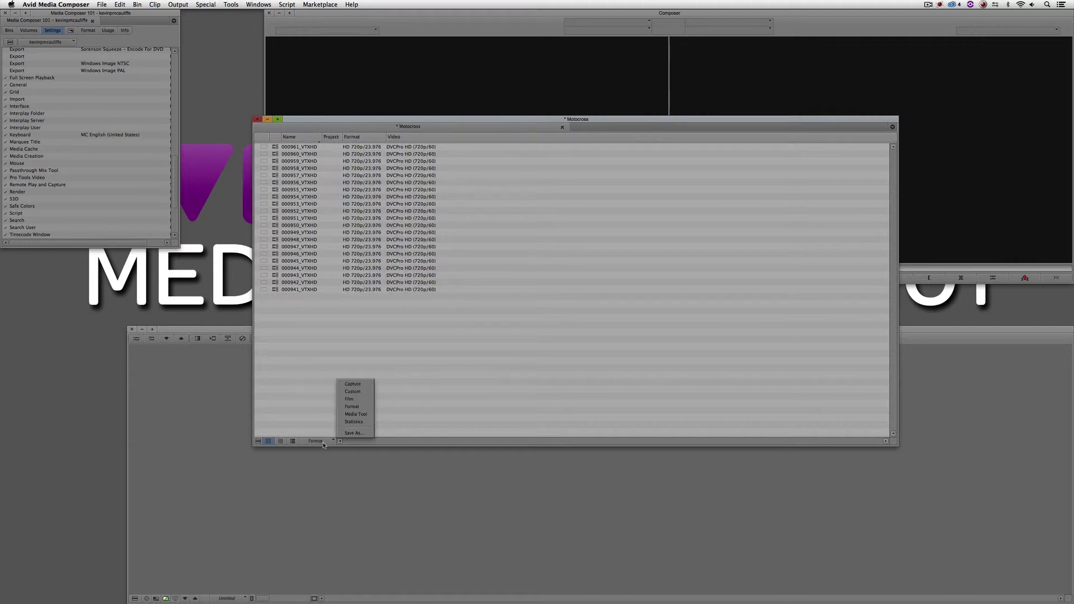
{"action": "left_click", "coordinate": [352, 420]}
{"action": "left_click", "coordinate": [328, 442]}
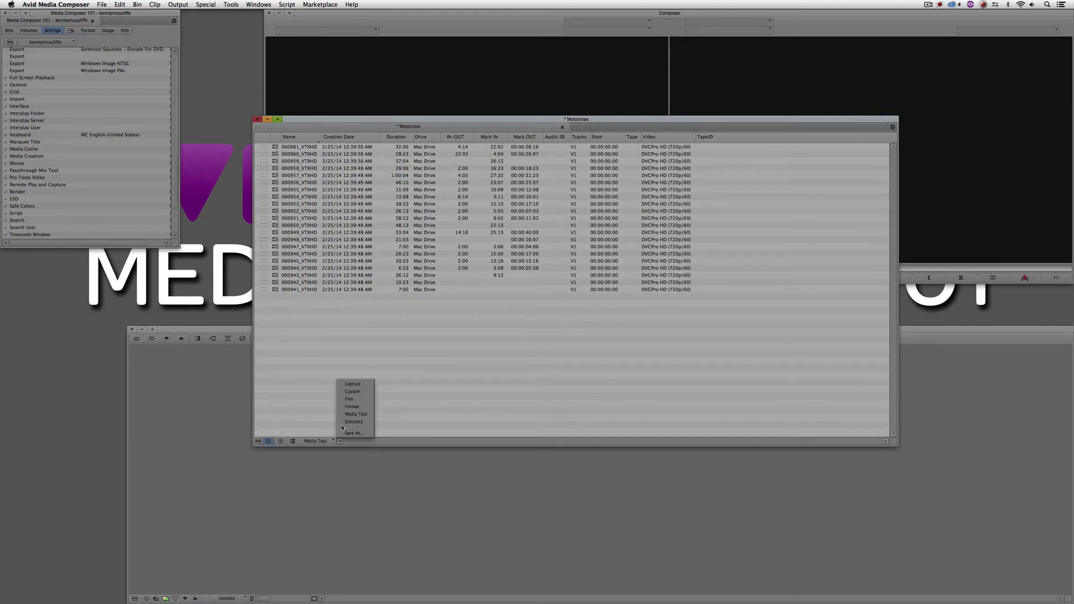
{"action": "left_click", "coordinate": [343, 425]}
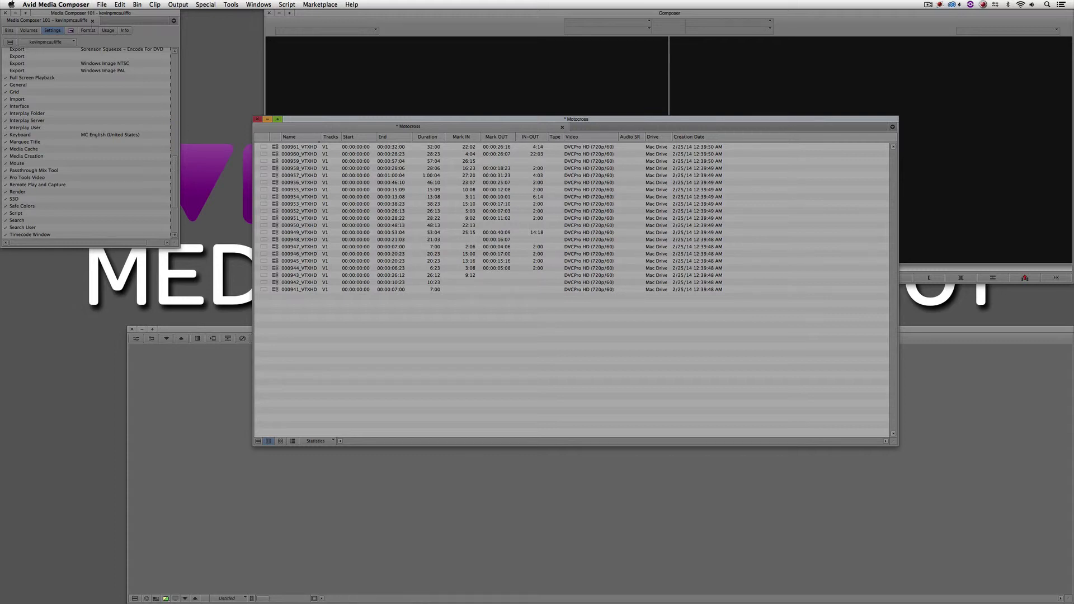
Delete the Capture, Custom, Film, Format, Media Tool and Statistics bin views from the project settings and check the bin's view list
{"action": "scroll", "coordinate": [173, 166], "scroll_direction": "up", "scroll_amount": 10}
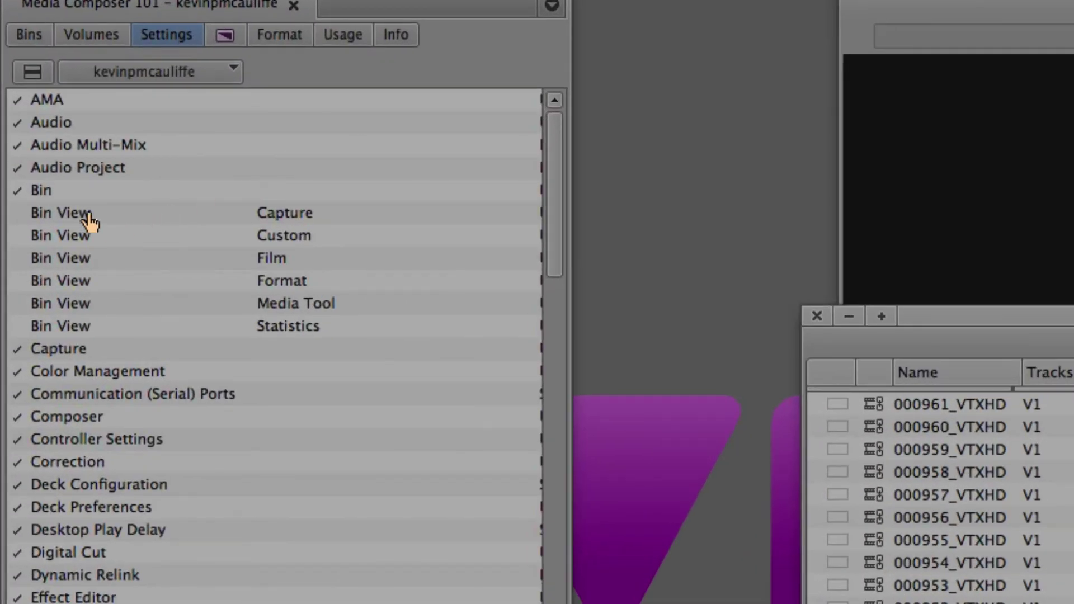
{"action": "left_click", "coordinate": [90, 222]}
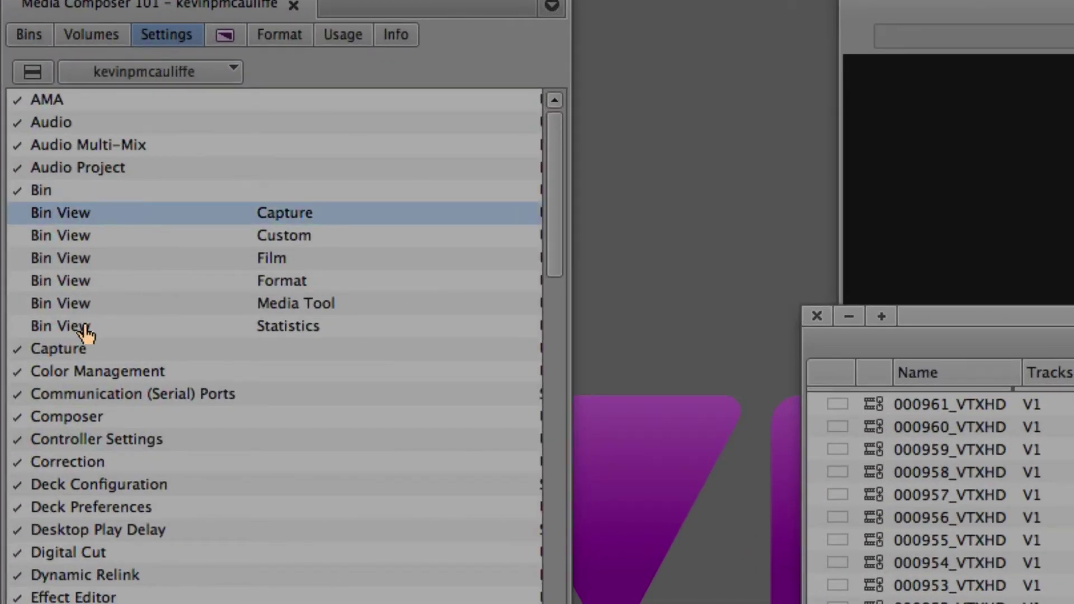
{"action": "left_click", "coordinate": [83, 330], "text": "shift"}
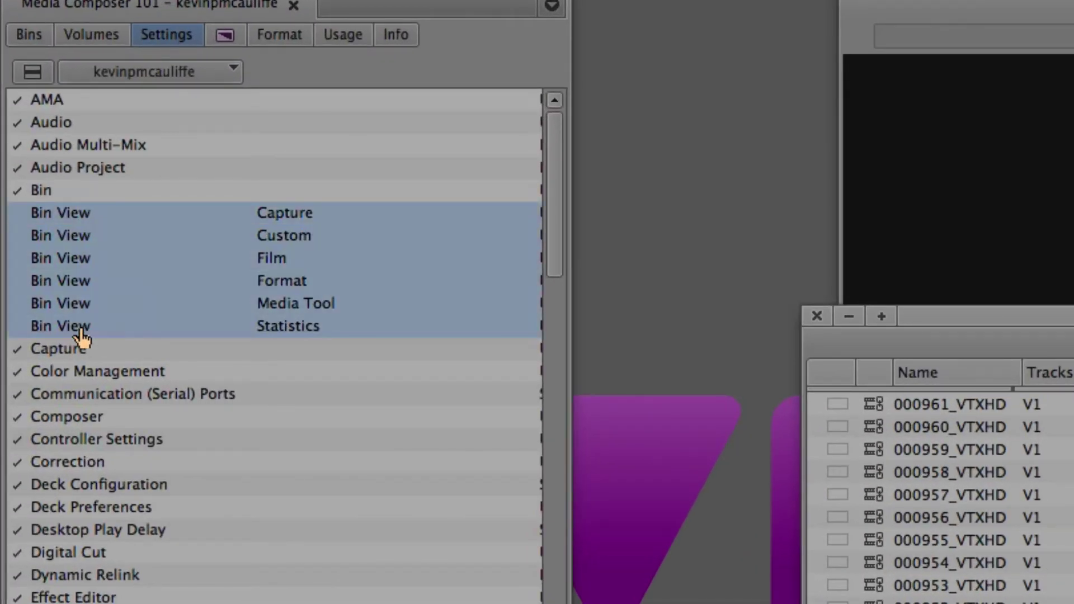
{"action": "key", "text": "Delete"}
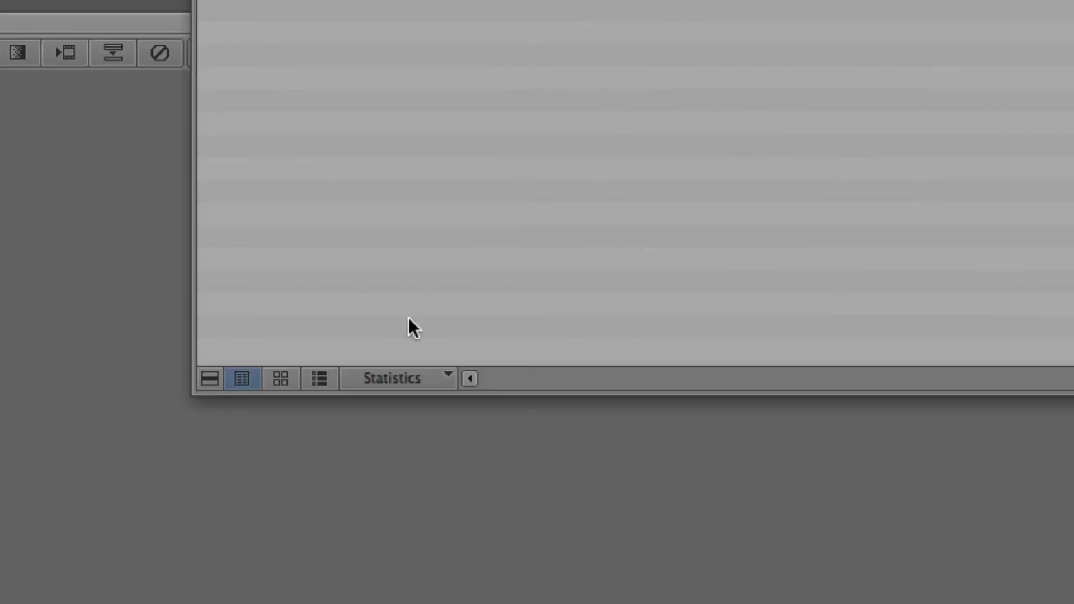
{"action": "left_click", "coordinate": [448, 375]}
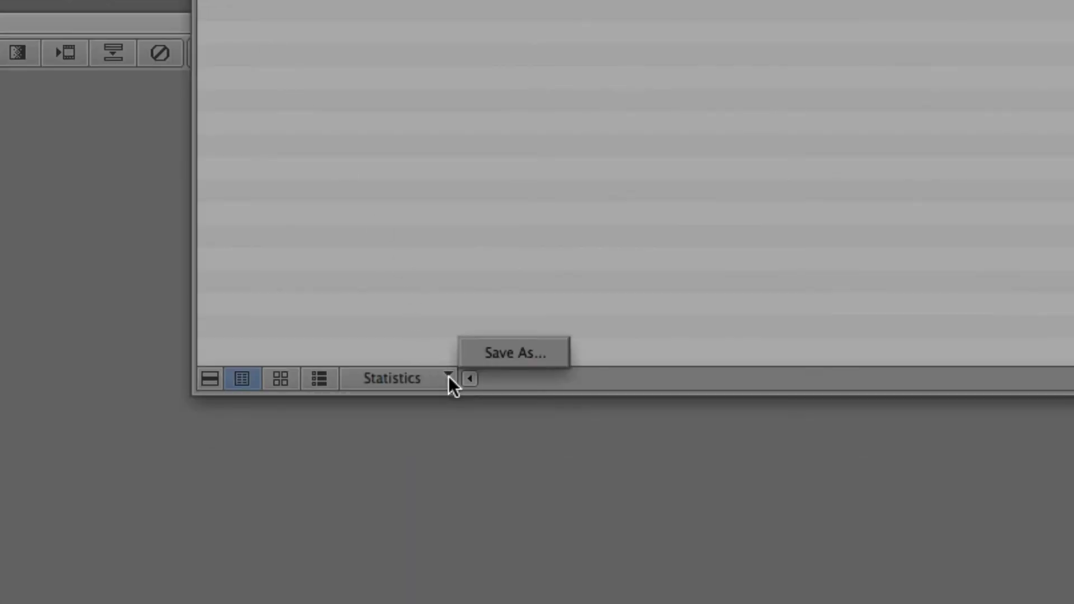
{"action": "left_click", "coordinate": [440, 179]}
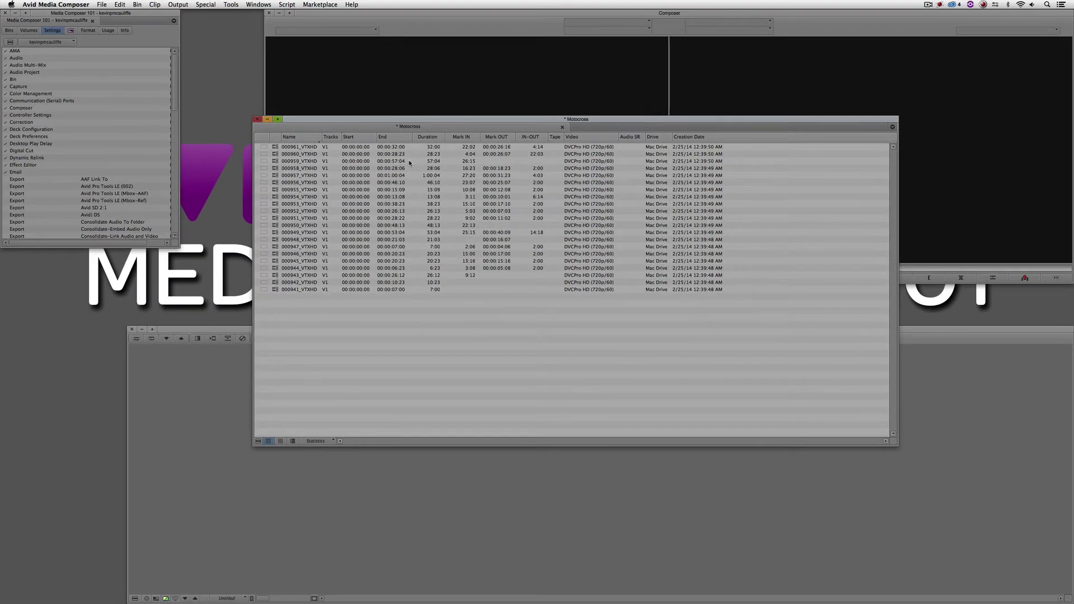
Limit the Motocross bin's displayed columns to Start, End, Duration and Drive, clearing all other column selections
{"action": "left_click", "coordinate": [257, 441]}
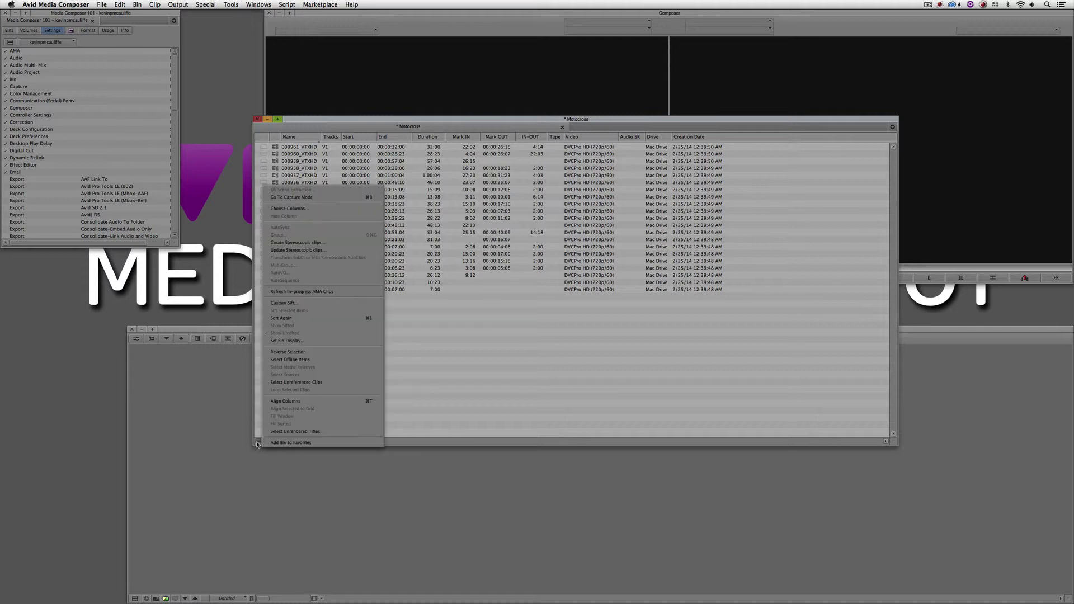
{"action": "left_click", "coordinate": [332, 211]}
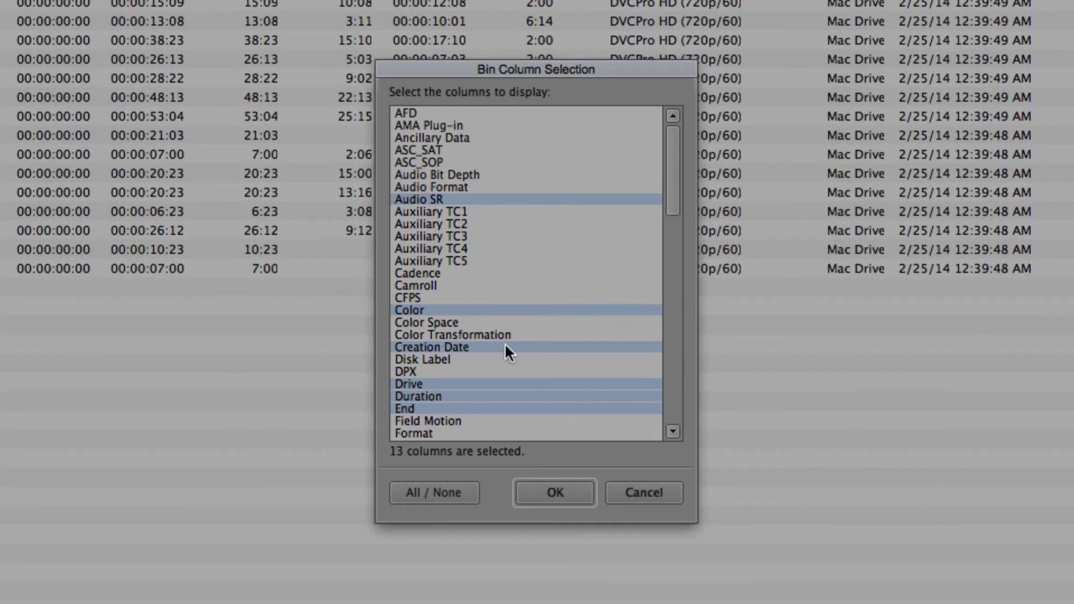
{"action": "left_click", "coordinate": [443, 494]}
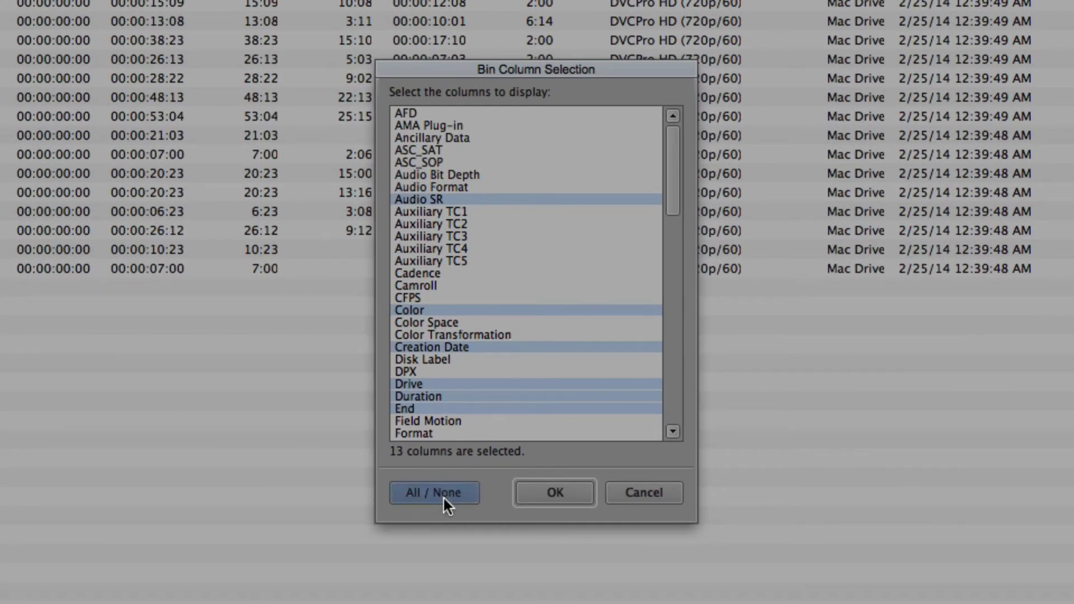
{"action": "left_click", "coordinate": [442, 494]}
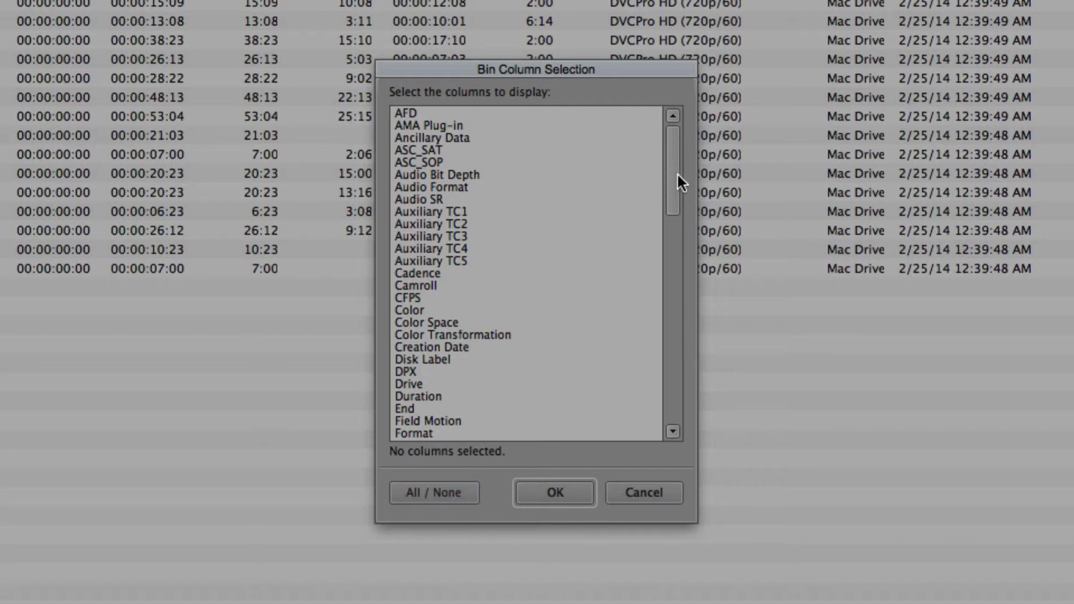
{"action": "left_click_drag", "start_coordinate": [677, 172], "coordinate": [676, 208]}
{"action": "scroll", "coordinate": [629, 186], "scroll_direction": "down", "scroll_amount": 1}
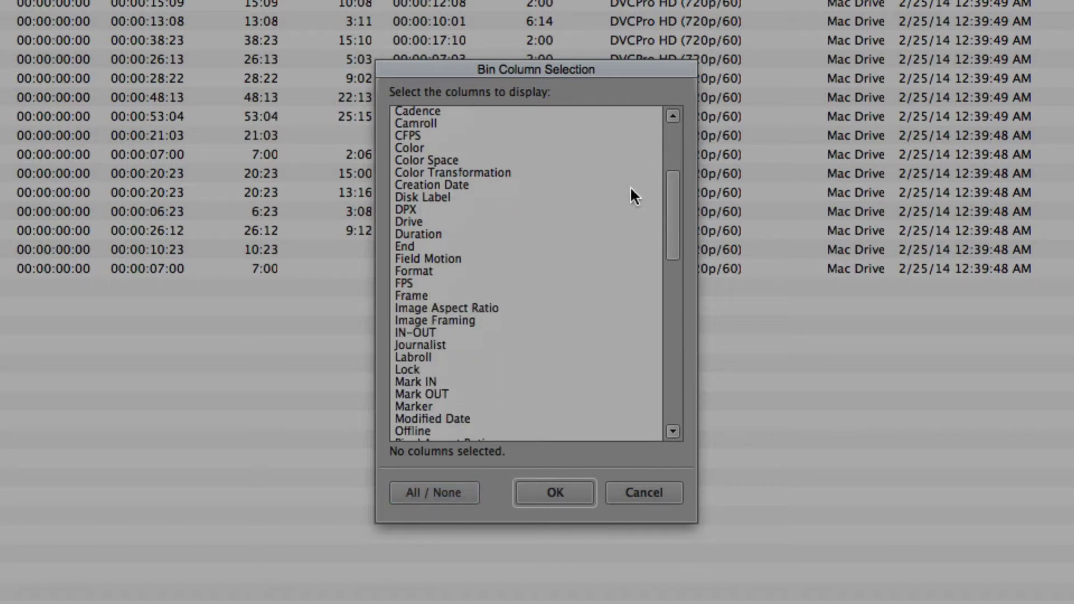
{"action": "left_click", "coordinate": [448, 233]}
{"action": "left_click", "coordinate": [439, 246]}
{"action": "mouse_move", "coordinate": [674, 207]}
{"action": "left_mouse_down"}
{"action": "mouse_move", "coordinate": [665, 341]}
{"action": "mouse_move", "coordinate": [678, 198]}
{"action": "left_mouse_up"}
{"action": "left_click", "coordinate": [433, 261]}
{"action": "left_click", "coordinate": [443, 225]}
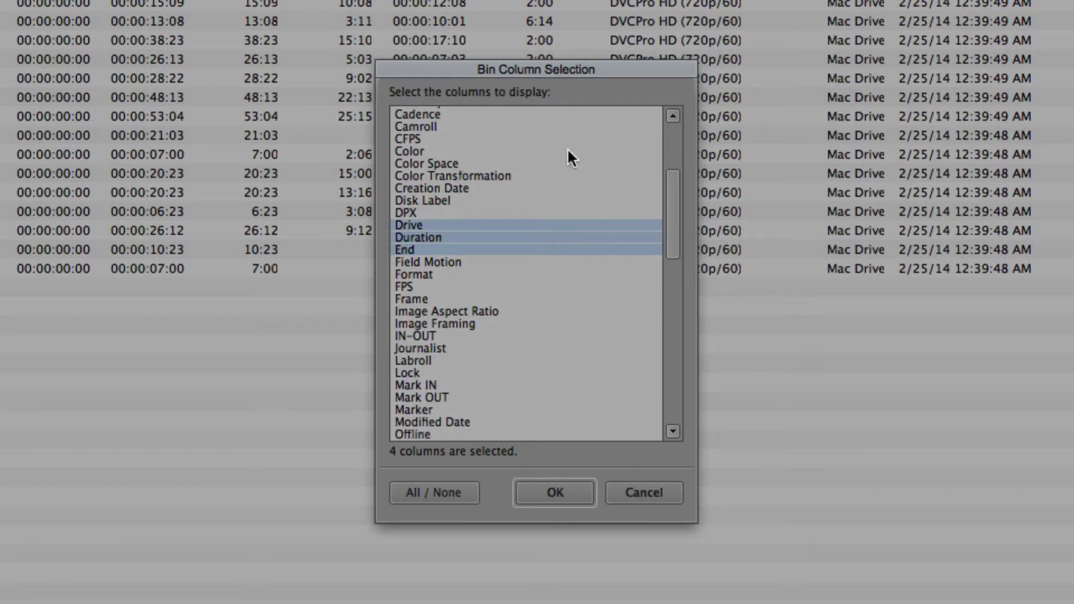
{"action": "left_click", "coordinate": [557, 493]}
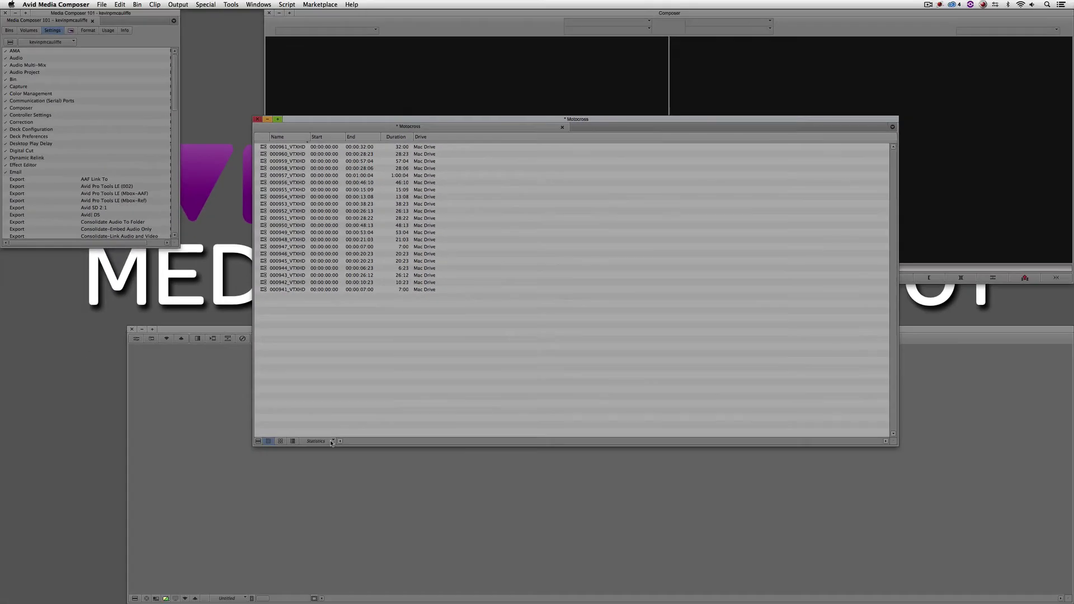
Save the current column layout of the Motocross bin as a bin view named Clips View
{"action": "left_click", "coordinate": [333, 441]}
{"action": "left_click", "coordinate": [344, 434]}
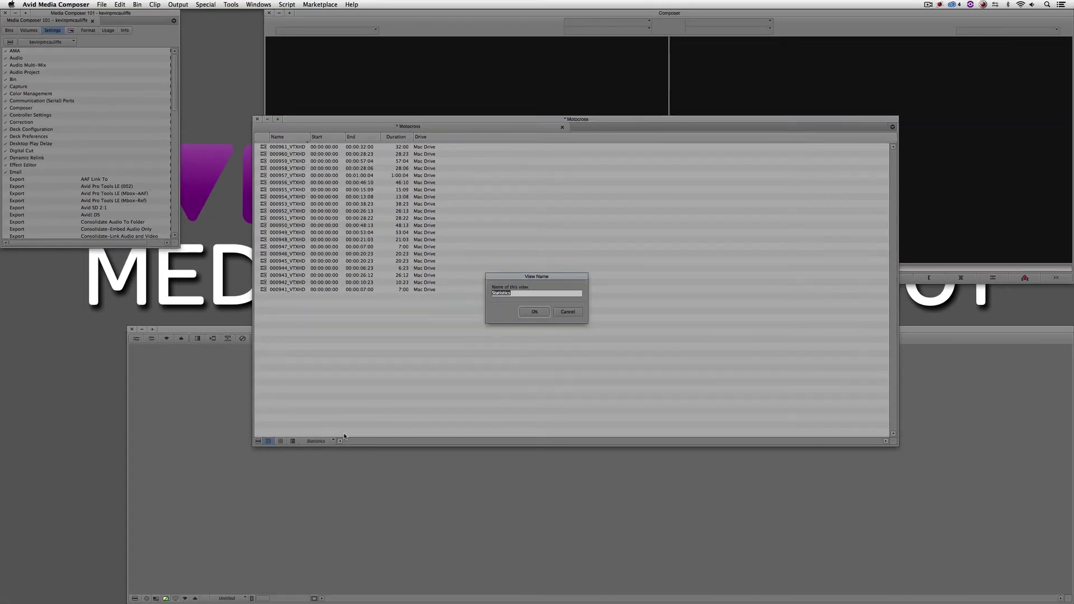
{"action": "type", "text": "Clips View"}
{"action": "left_click", "coordinate": [531, 312]}
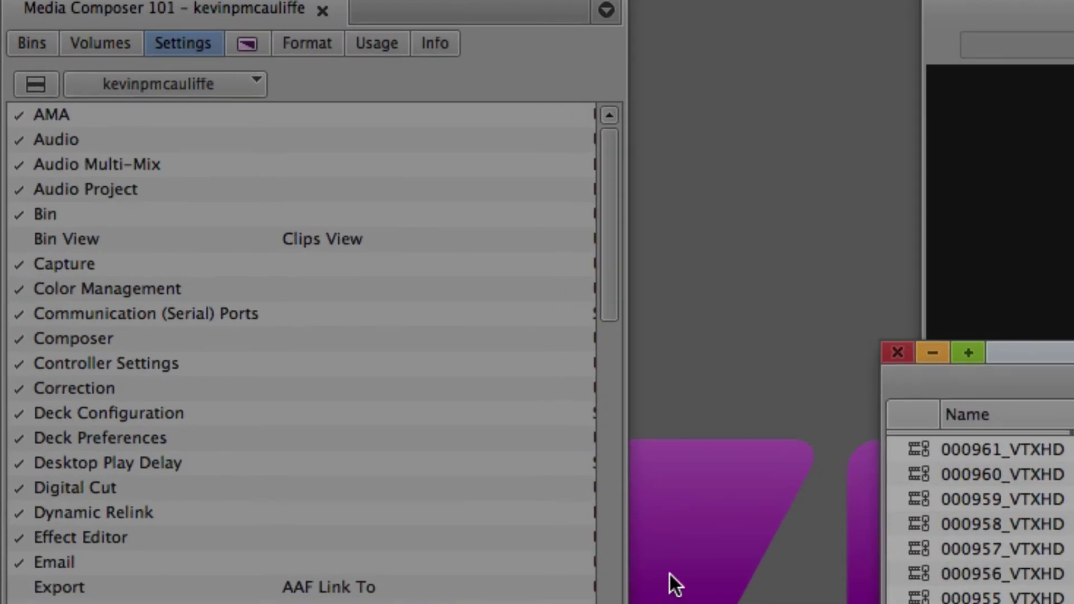
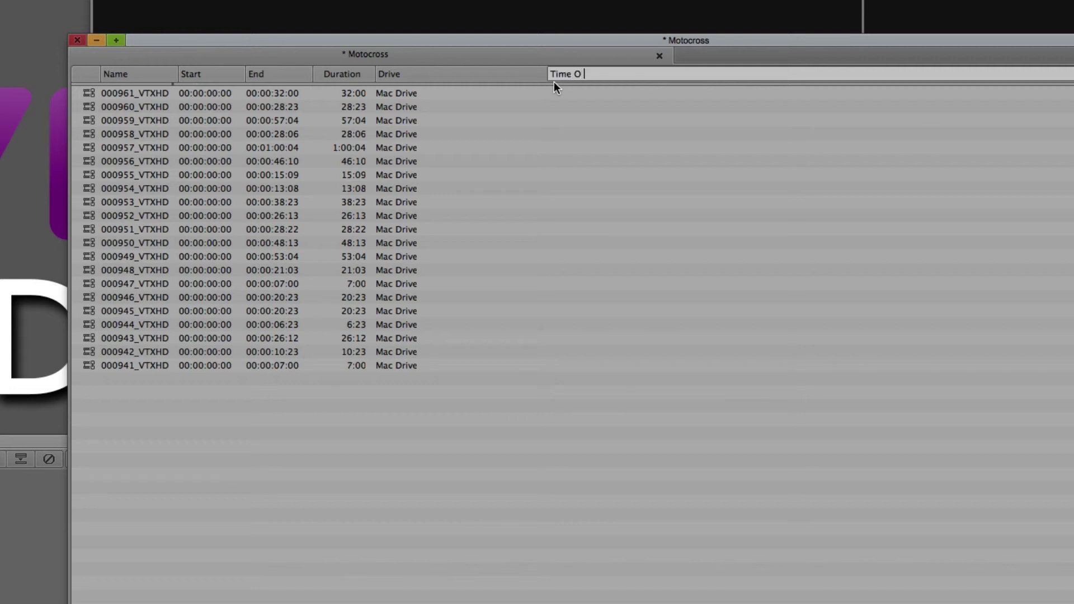
Name the new custom bin column Time Of Day and place it close beside the Drive column
{"action": "type", "text": "Day"}
{"action": "key", "text": "Return"}
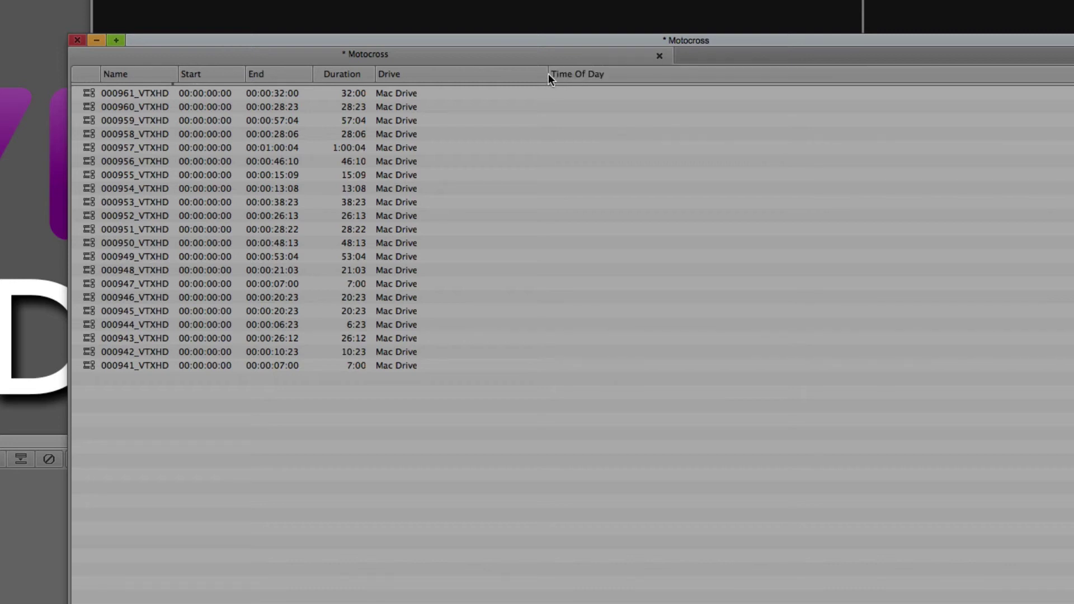
{"action": "left_click_drag", "start_coordinate": [559, 73], "coordinate": [465, 73]}
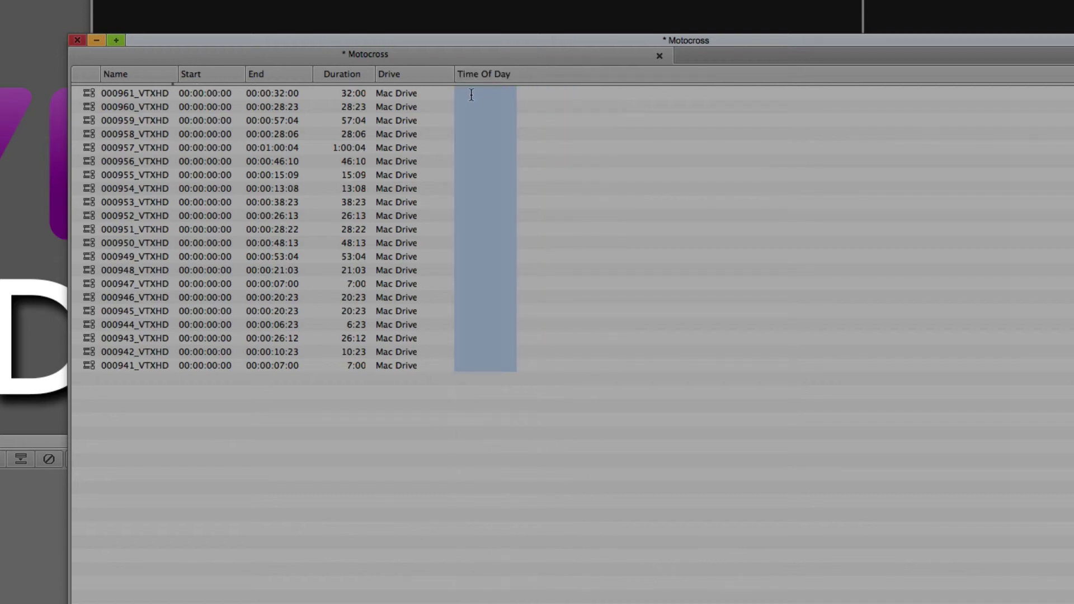
Enter Morning, Noon and Night as the Time Of Day for clips 000961, 000960 and 000959
{"action": "left_click", "coordinate": [472, 93]}
{"action": "type", "text": "Morning"}
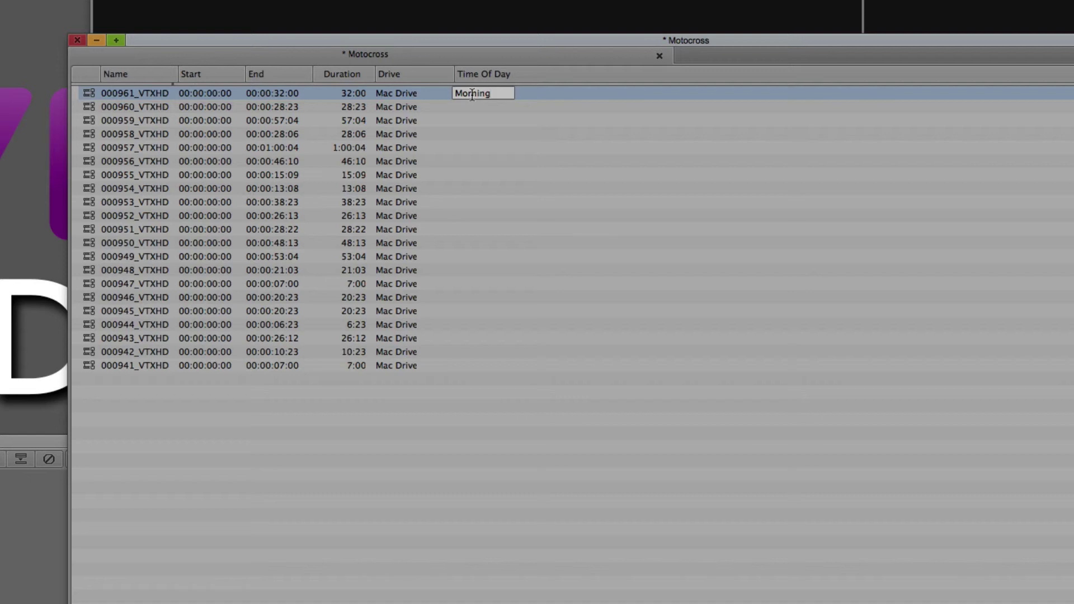
{"action": "key", "text": "Return"}
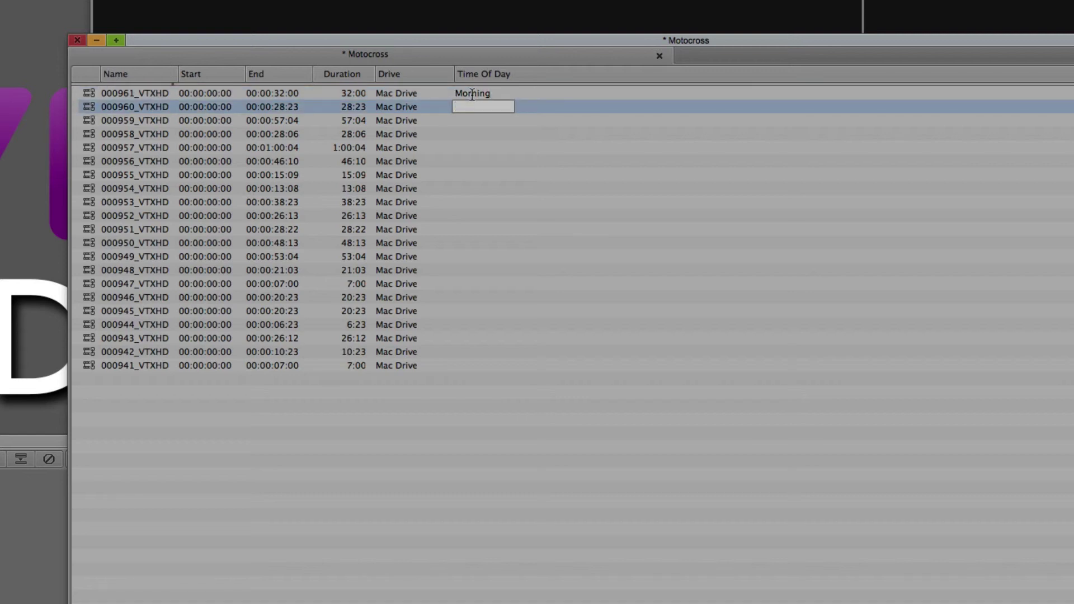
{"action": "type", "text": "Noon"}
{"action": "key", "text": "Return"}
{"action": "type", "text": "Night"}
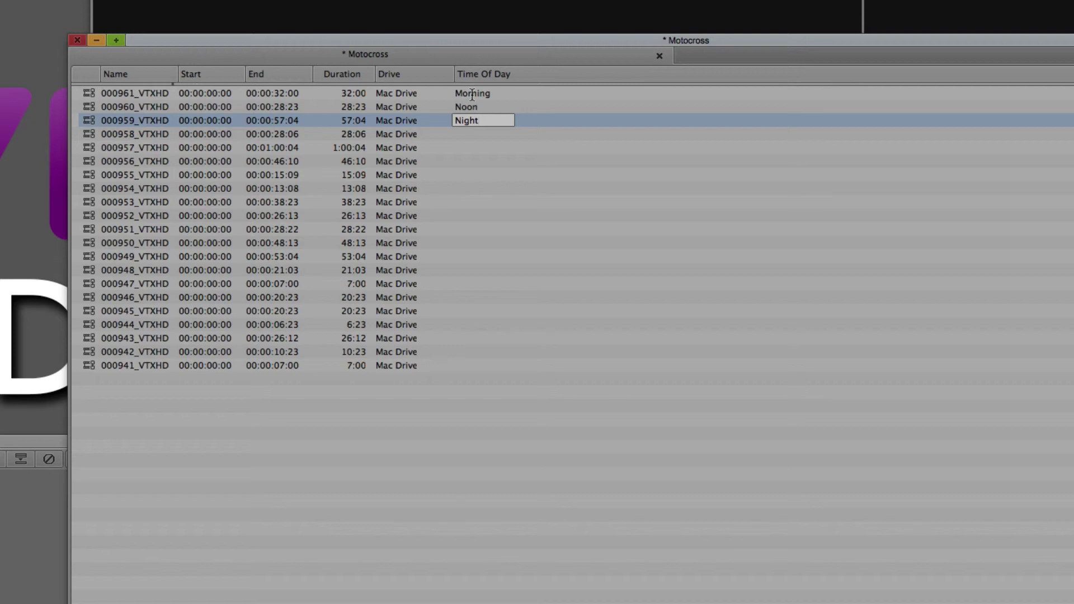
Assign Time Of Day from the existing entries: Morning for clip 000958 and Night for clip 000957
{"action": "left_click", "coordinate": [459, 134]}
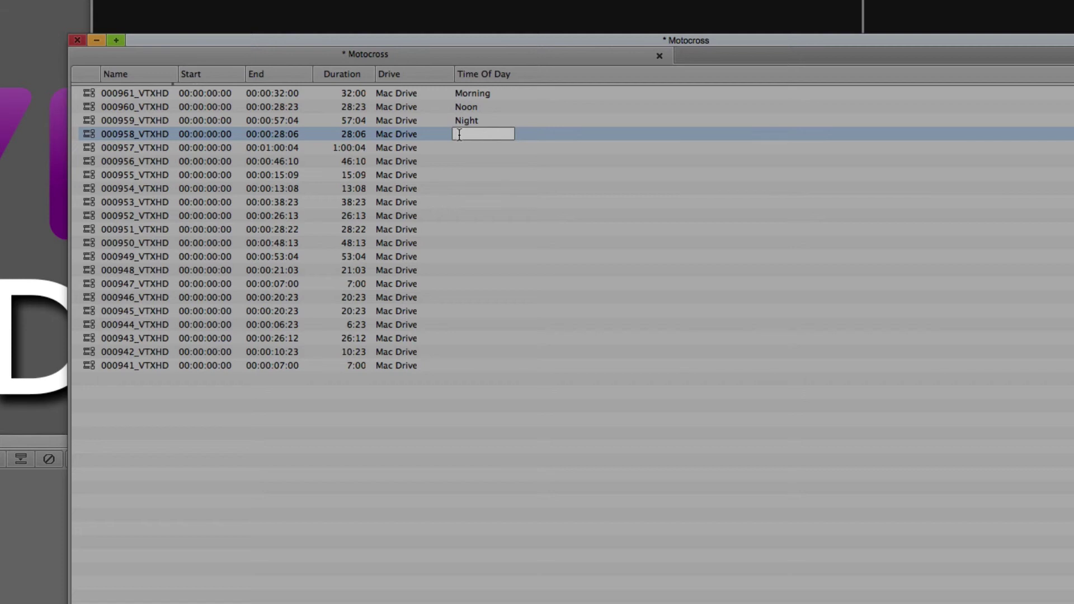
{"action": "left_click", "coordinate": [463, 134], "text": "alt"}
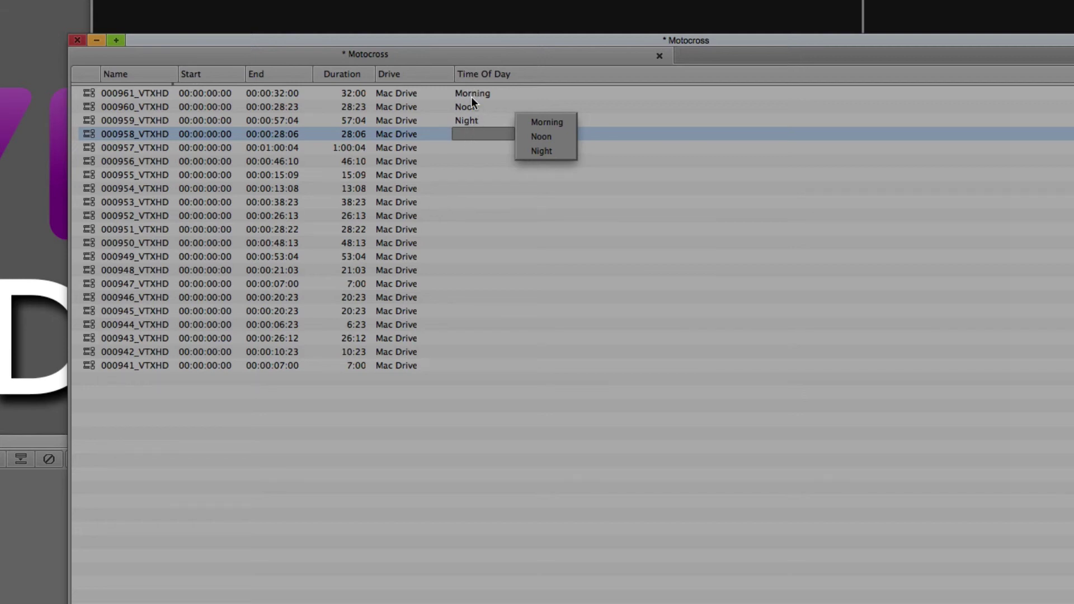
{"action": "left_click", "coordinate": [541, 122]}
{"action": "left_click", "coordinate": [479, 148]}
{"action": "left_click", "coordinate": [480, 149]}
{"action": "left_click", "coordinate": [526, 167]}
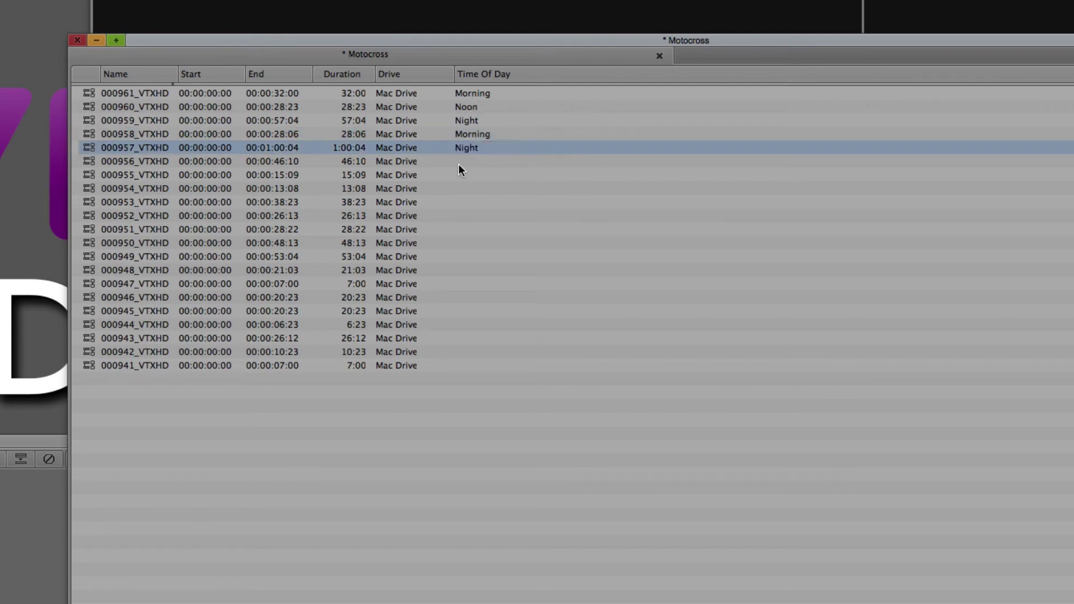
Reuse the existing Time Of Day entries Noon for clip 000956 and Morning for clip 000955
{"action": "left_click", "coordinate": [462, 162]}
{"action": "left_click", "coordinate": [467, 160]}
{"action": "left_click", "coordinate": [540, 163]}
{"action": "left_click", "coordinate": [481, 175]}
{"action": "left_click", "coordinate": [476, 175]}
{"action": "left_click", "coordinate": [532, 166]}
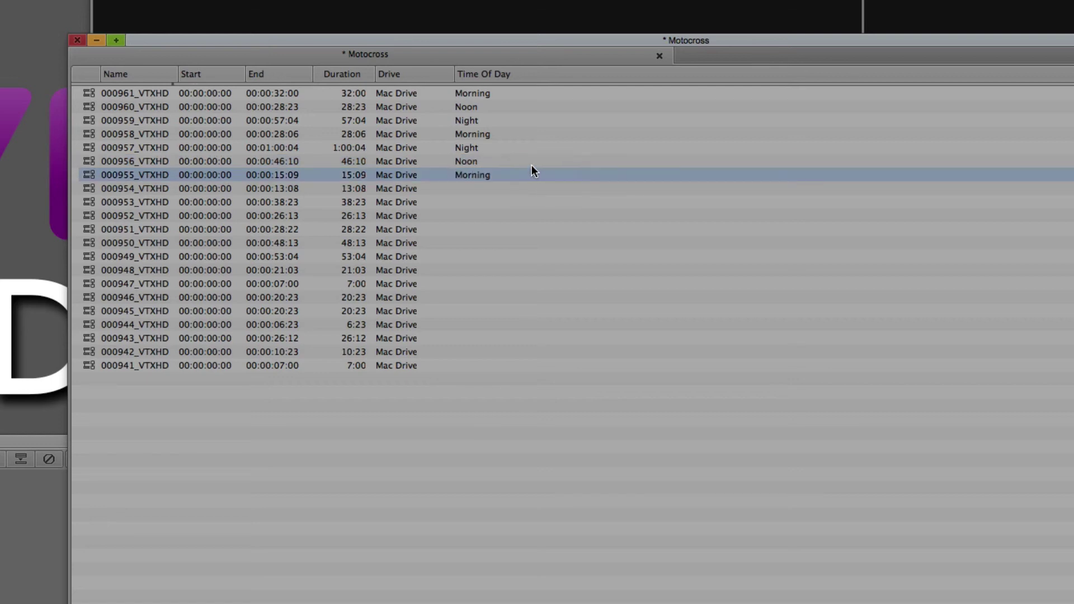
Enter the new Time Of Day values Dusk for clip 000954 and Dawn for clip 000953
{"action": "left_click", "coordinate": [477, 188]}
{"action": "type", "text": "D"}
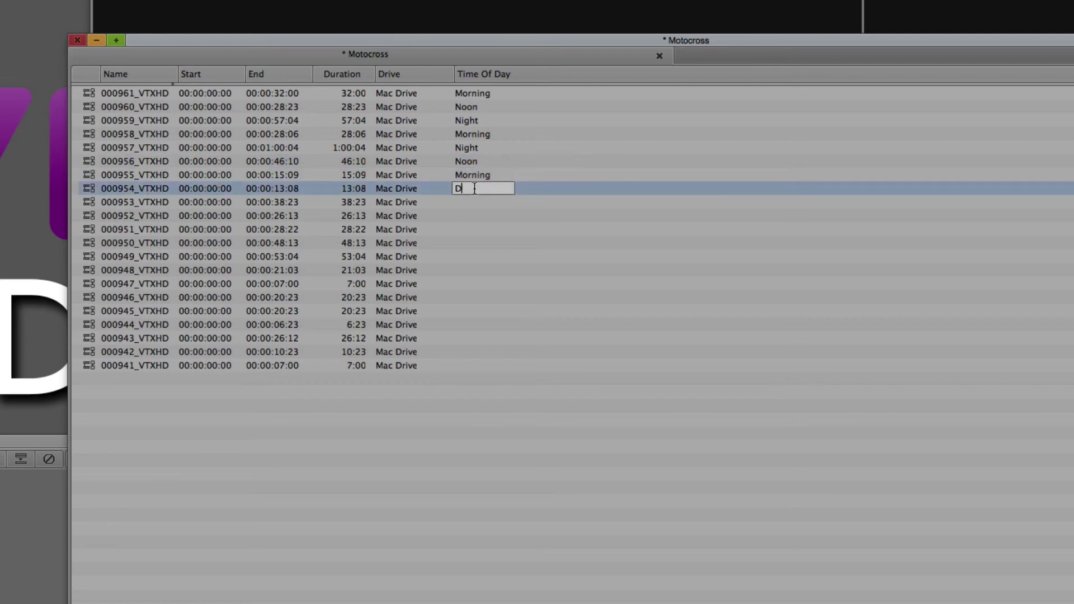
{"action": "type", "text": "usk"}
{"action": "key", "text": "Return"}
{"action": "type", "text": "Dawn"}
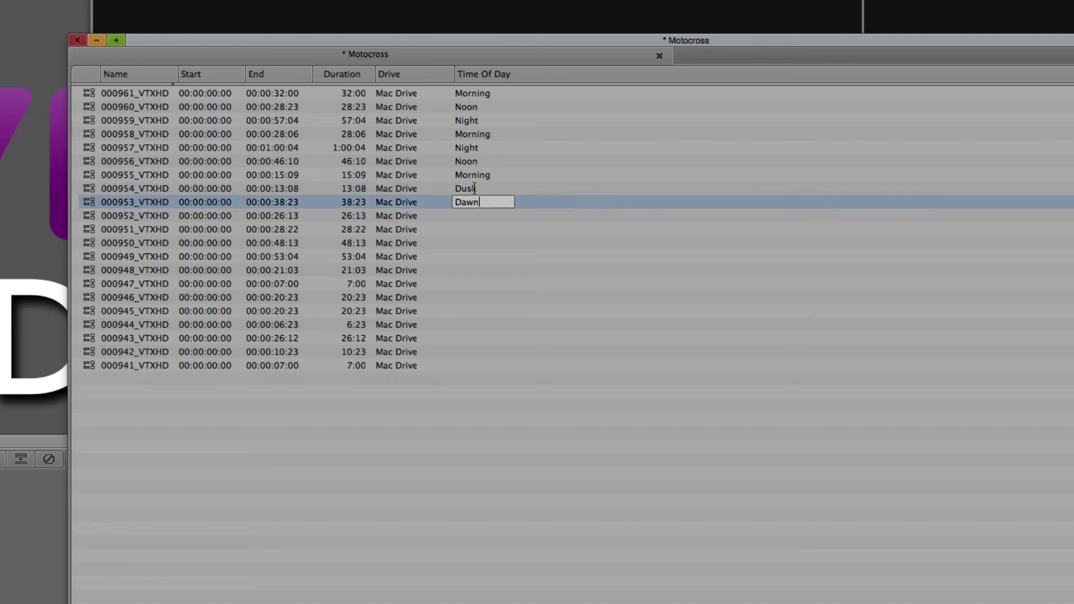
{"action": "key", "text": "Return"}
Choose from the existing Time Of Day entries Dusk for clips 000952 and 000951, and Morning for clip 000950
{"action": "left_click", "coordinate": [466, 215], "text": "alt"}
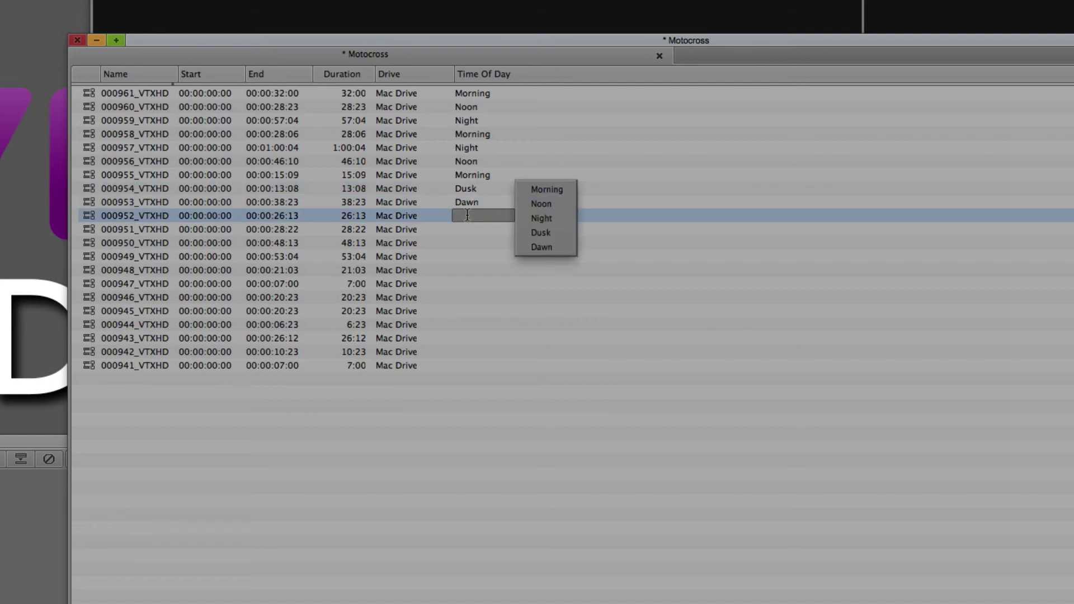
{"action": "left_click", "coordinate": [554, 231]}
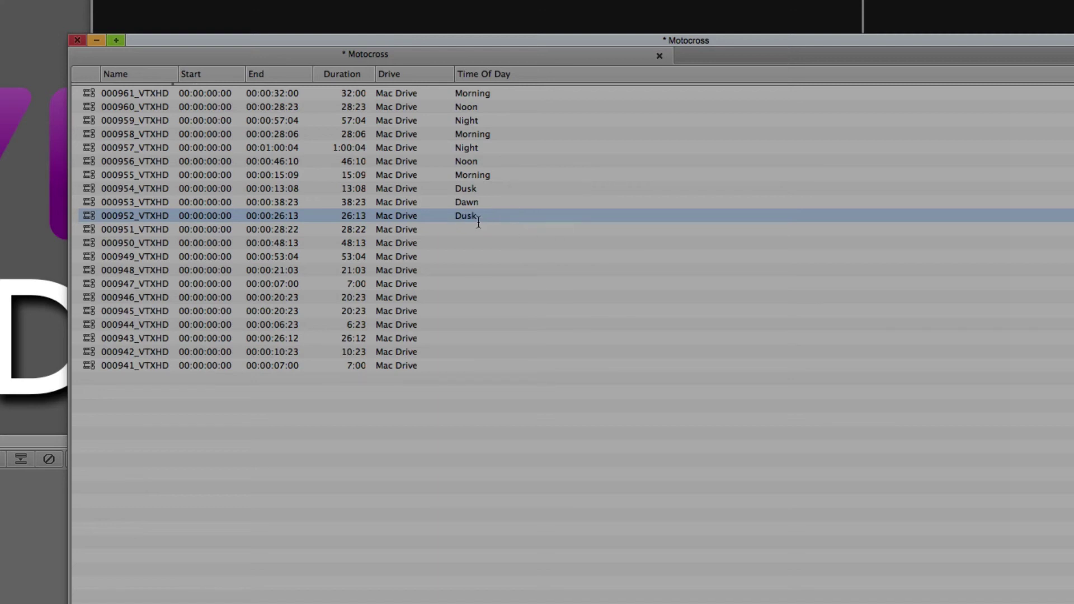
{"action": "left_click", "coordinate": [553, 229], "text": "alt"}
{"action": "left_click", "coordinate": [536, 246]}
{"action": "left_click", "coordinate": [519, 246], "text": "alt"}
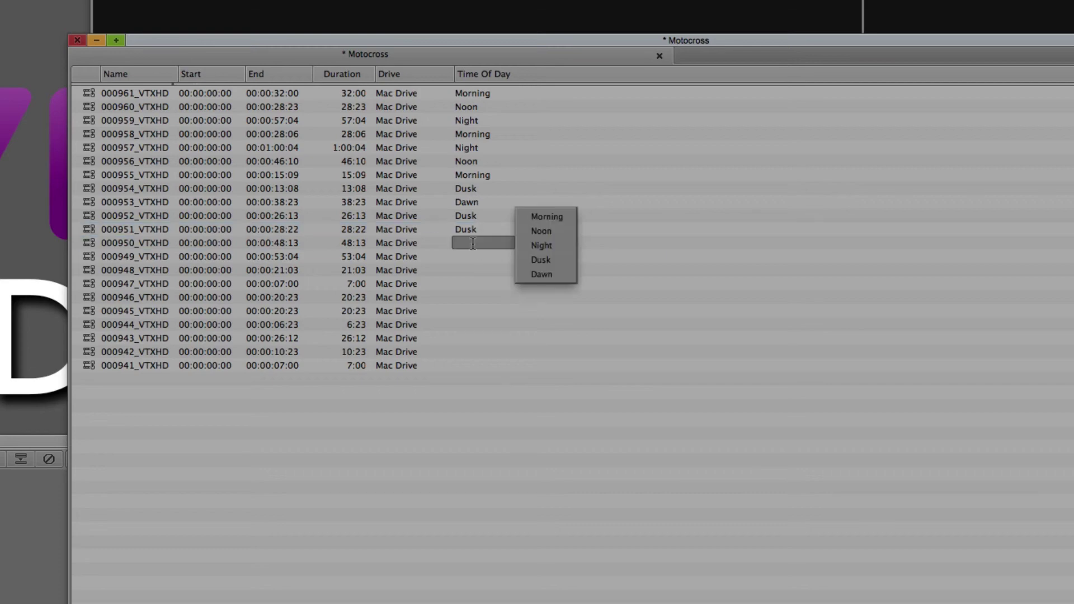
{"action": "left_click", "coordinate": [503, 212]}
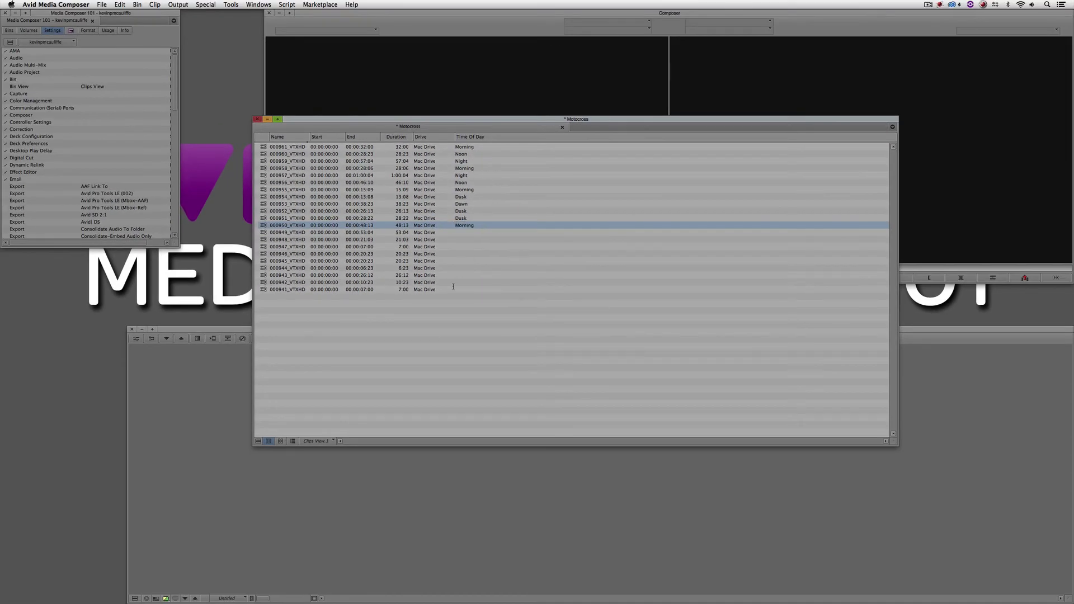
Save the layout with the Time Of Day column as a new bin view named Clips View TOD
{"action": "left_click", "coordinate": [318, 441]}
{"action": "left_click", "coordinate": [353, 433]}
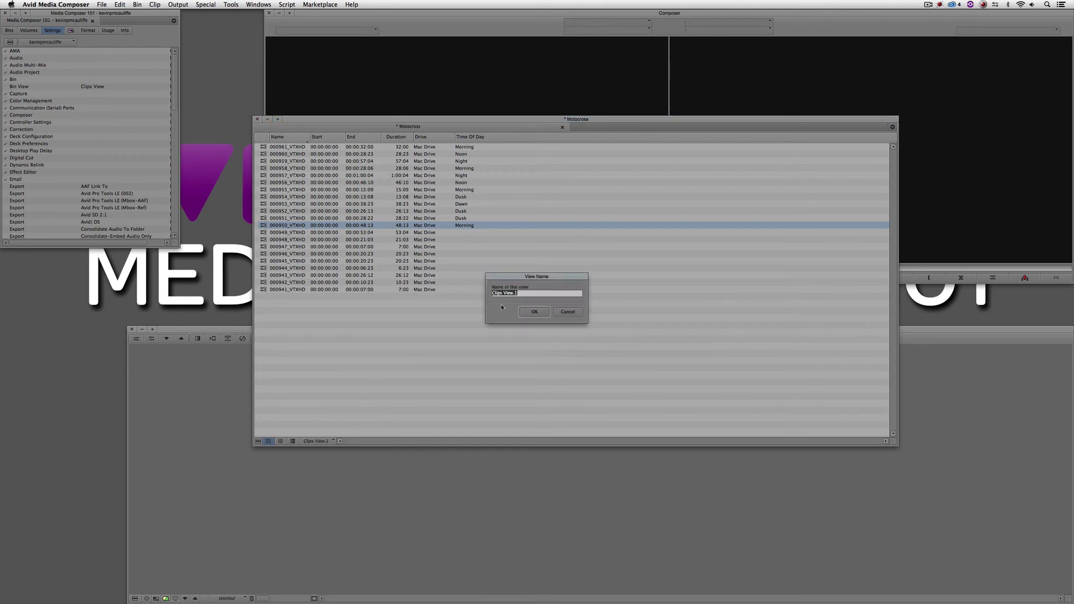
{"action": "left_click", "coordinate": [518, 293]}
{"action": "left_click", "coordinate": [535, 312]}
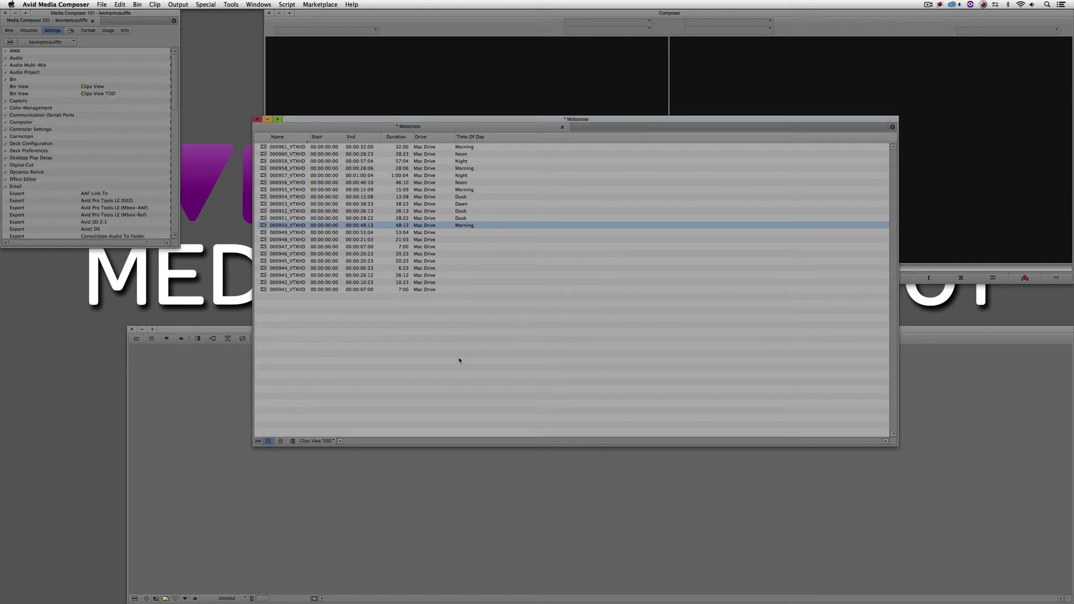
Compare the two saved bin views by switching the Motocross bin to Clips View and back to Clips View TOD
{"action": "left_click", "coordinate": [319, 442]}
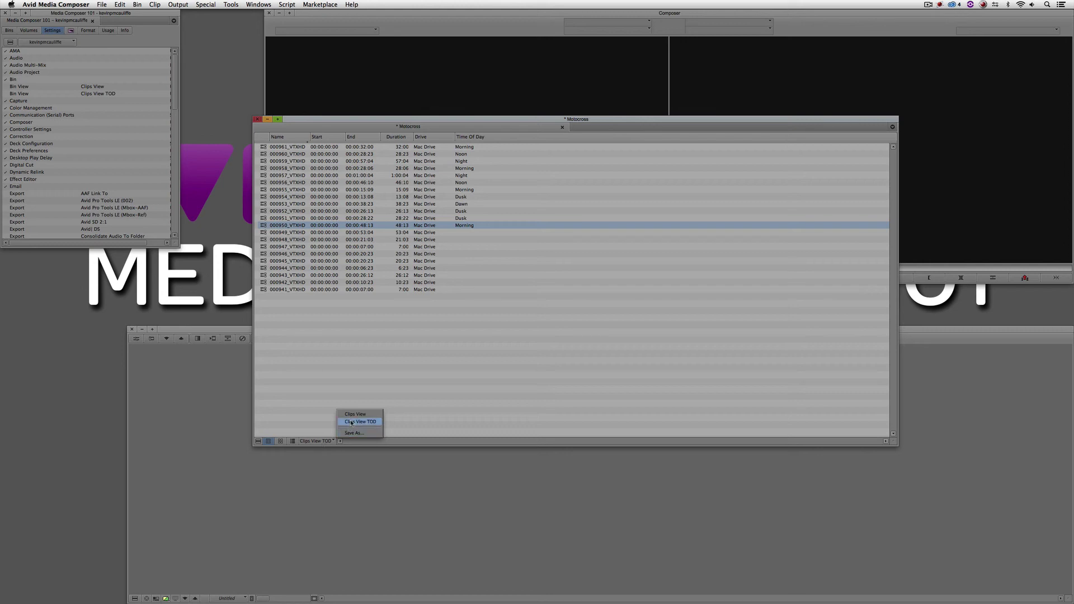
{"action": "left_click", "coordinate": [354, 414]}
{"action": "left_click", "coordinate": [323, 441]}
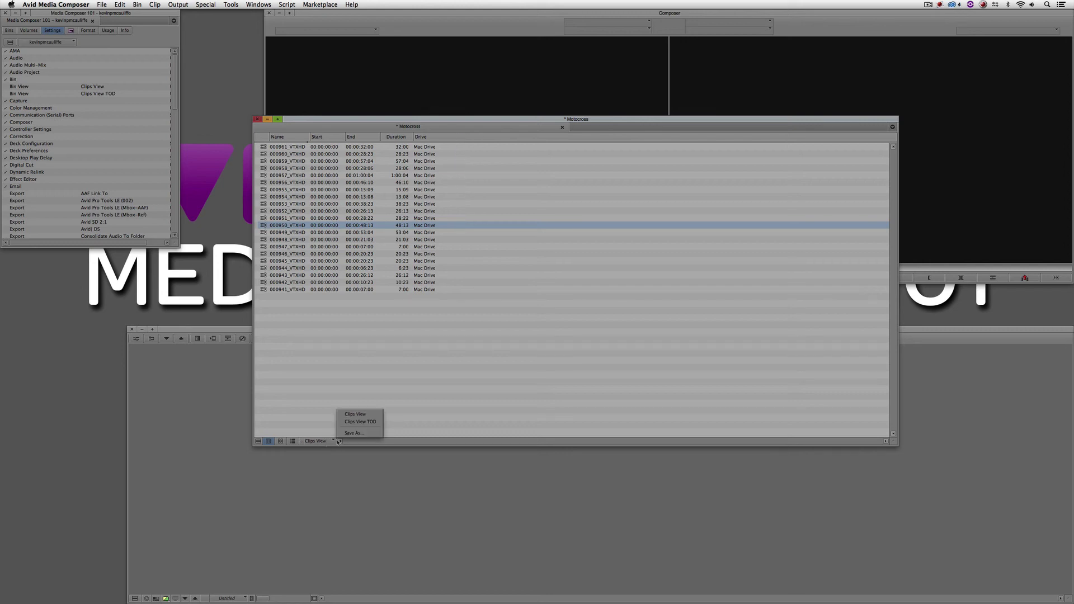
{"action": "left_click", "coordinate": [354, 425]}
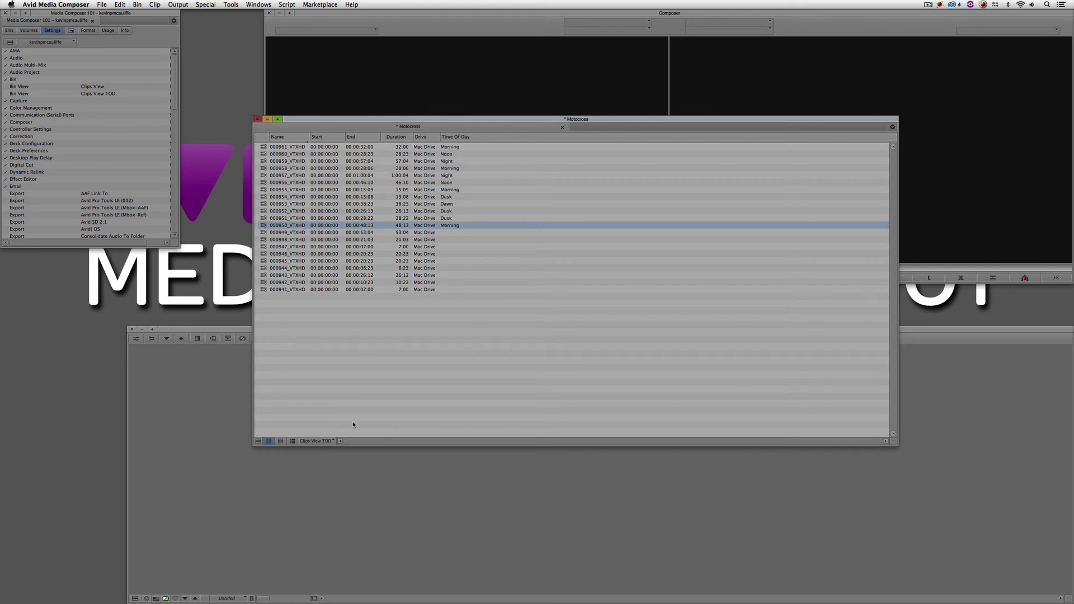